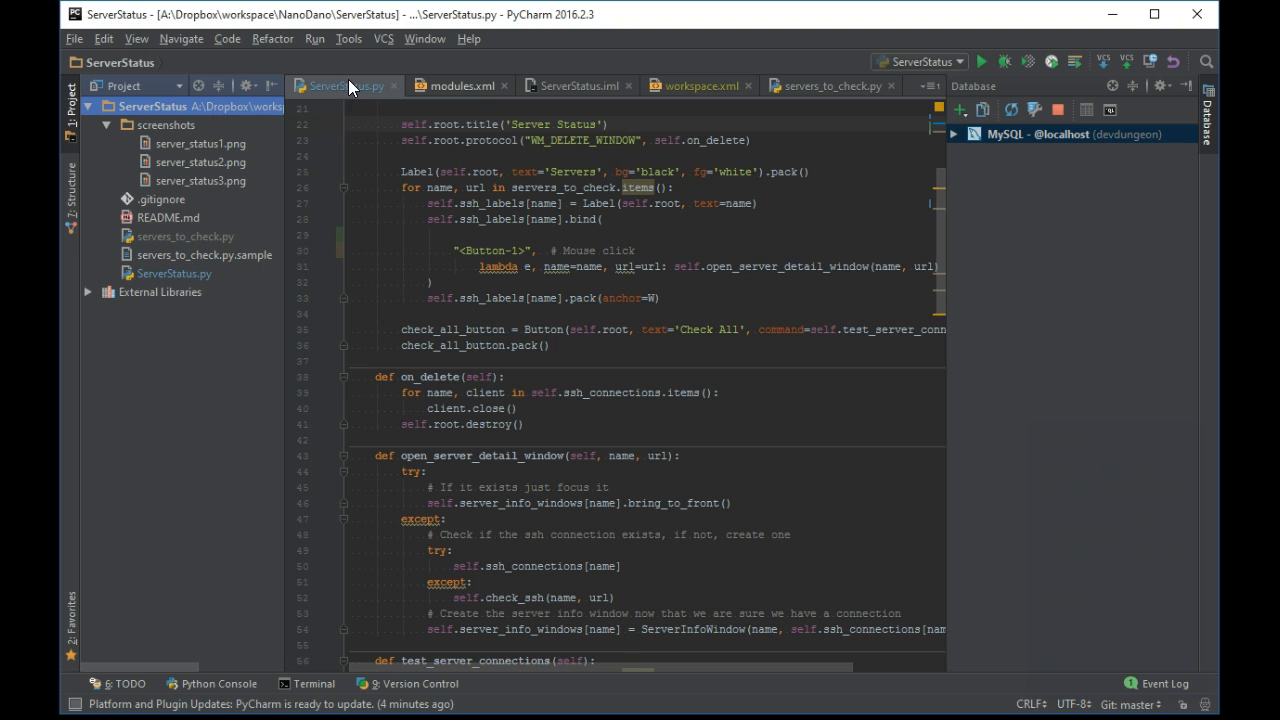
Set Tabs Placement to Left for ServerStatus.py's tab group and widen the vertical file list slightly
right_click(352, 85)
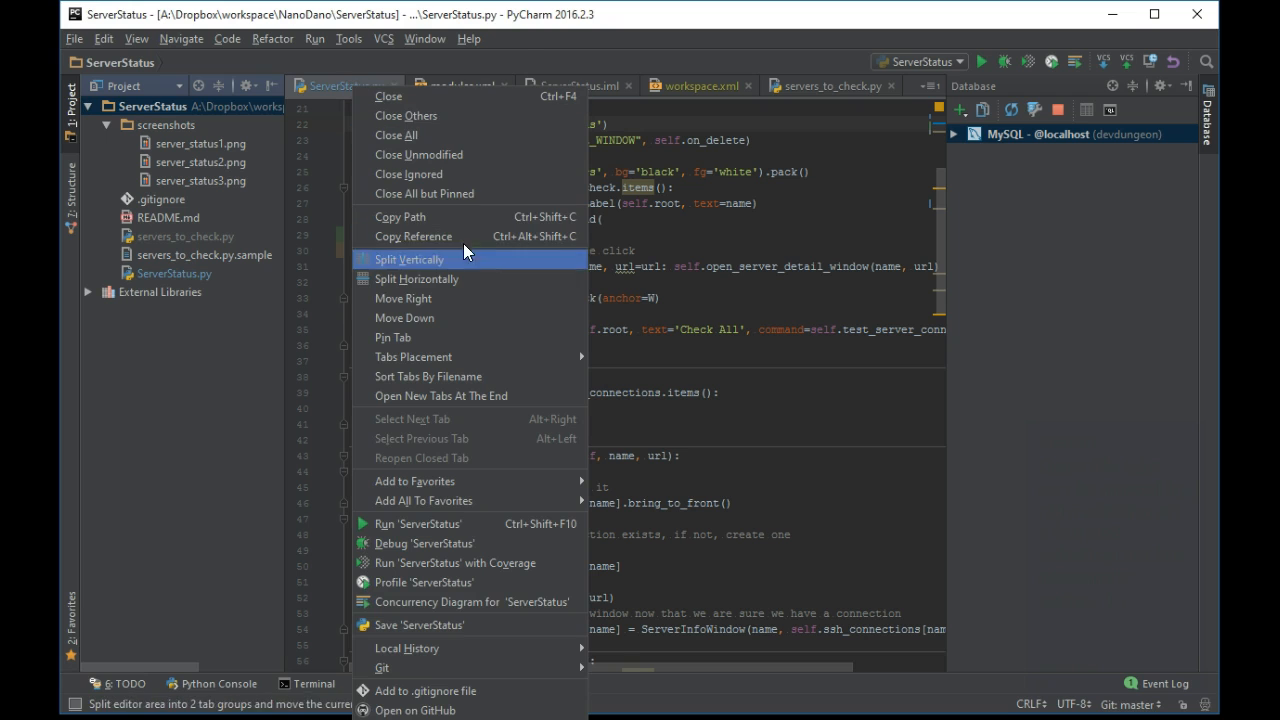
mouse_move(414, 357)
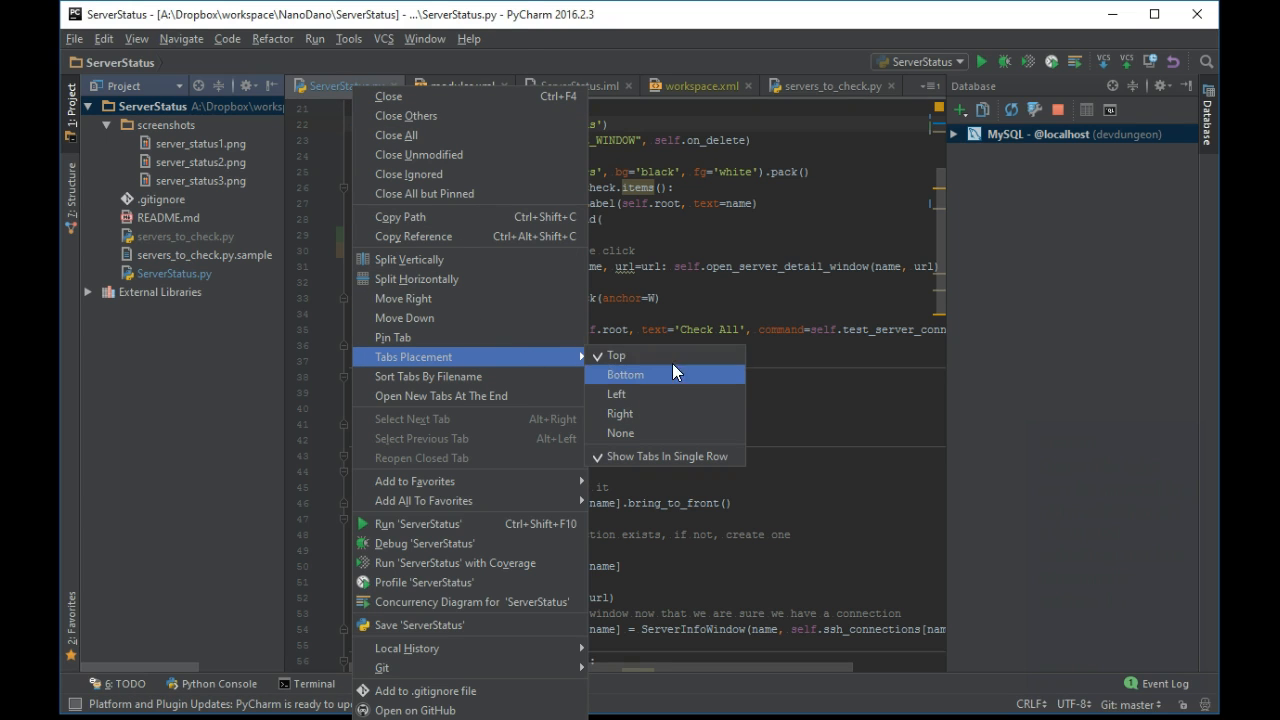
left_click(661, 396)
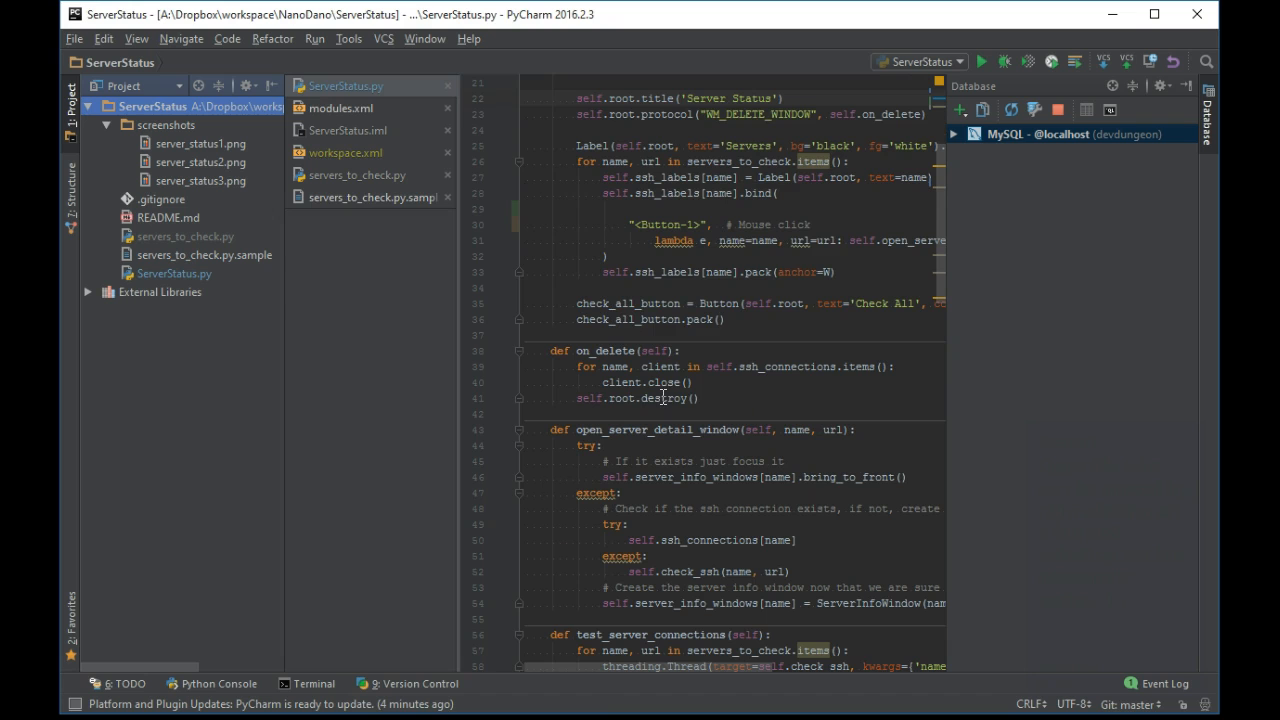
left_click_drag(463, 240, 468, 240)
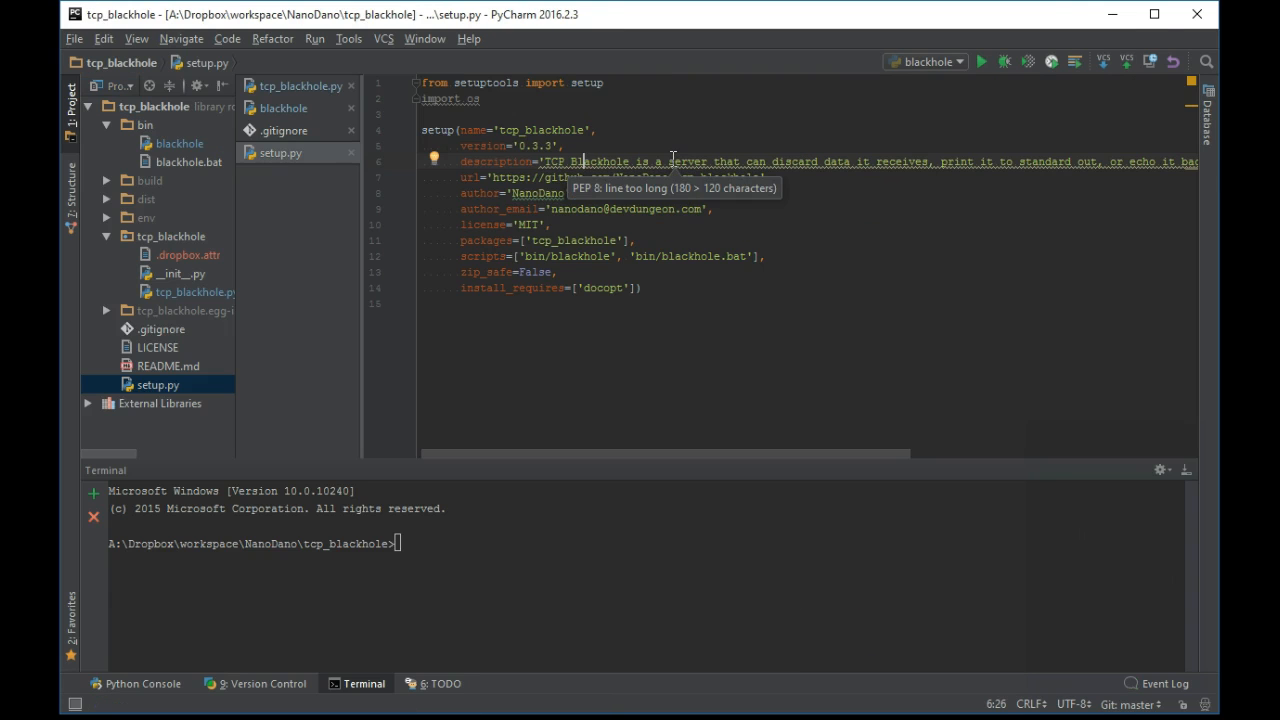
left_click(447, 160)
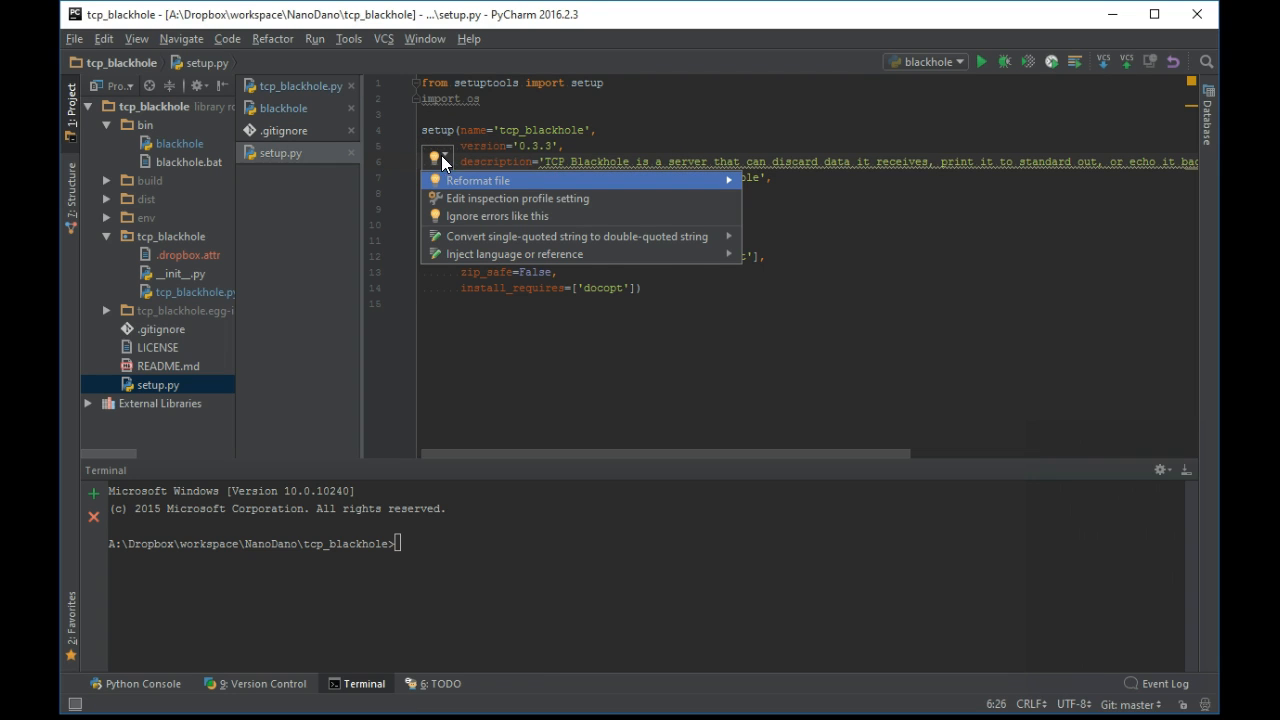
left_click(552, 162)
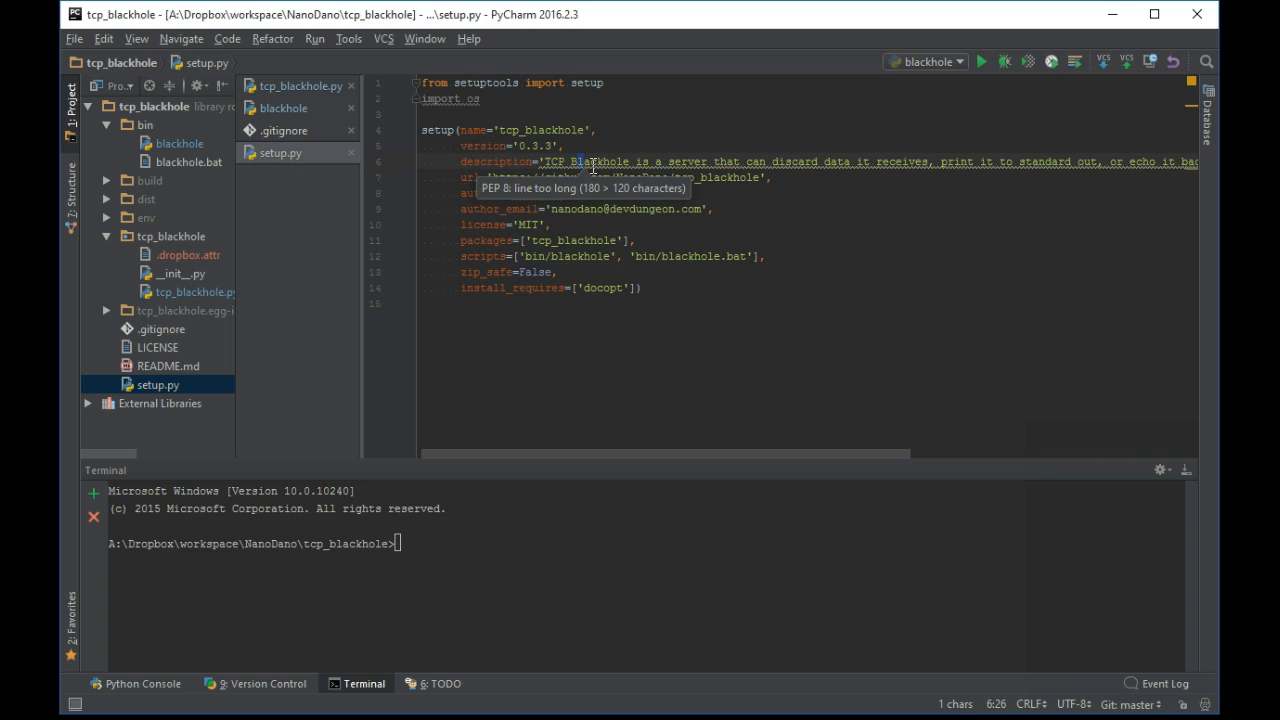
key("alt+Return")
key("Down")
key("Down")
key("Down")
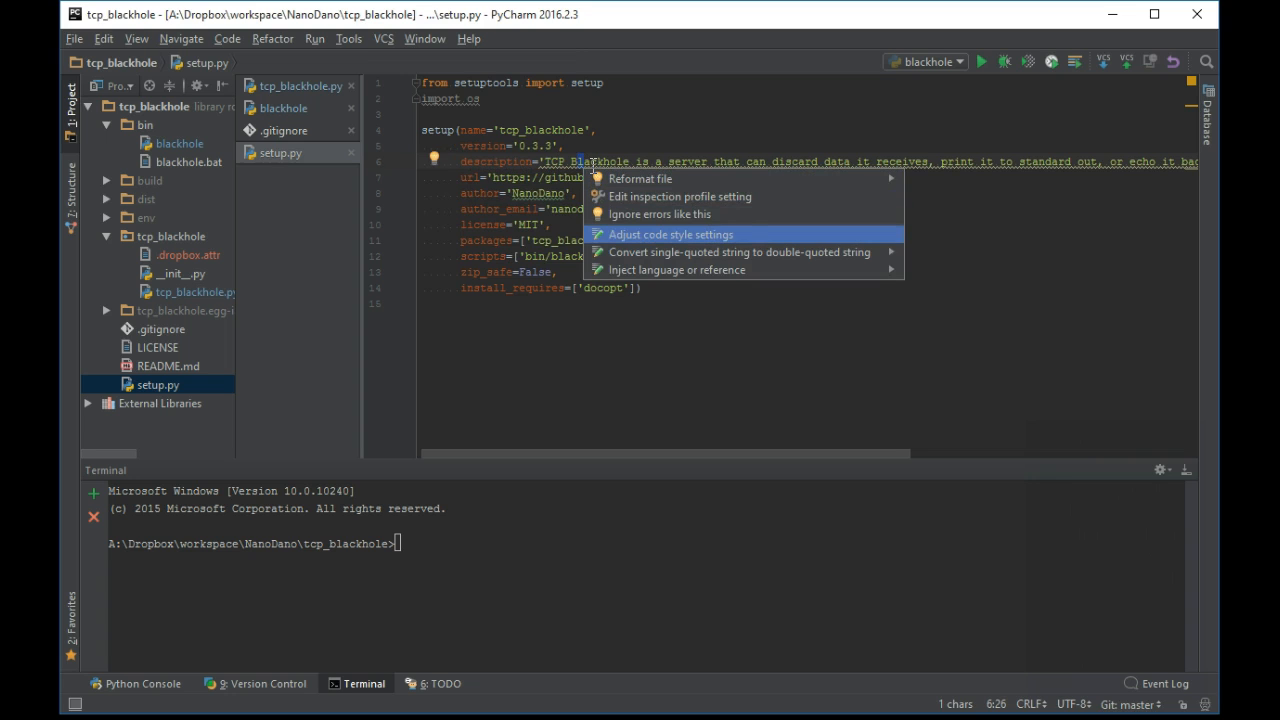
key("Up")
key("Up")
key("Escape")
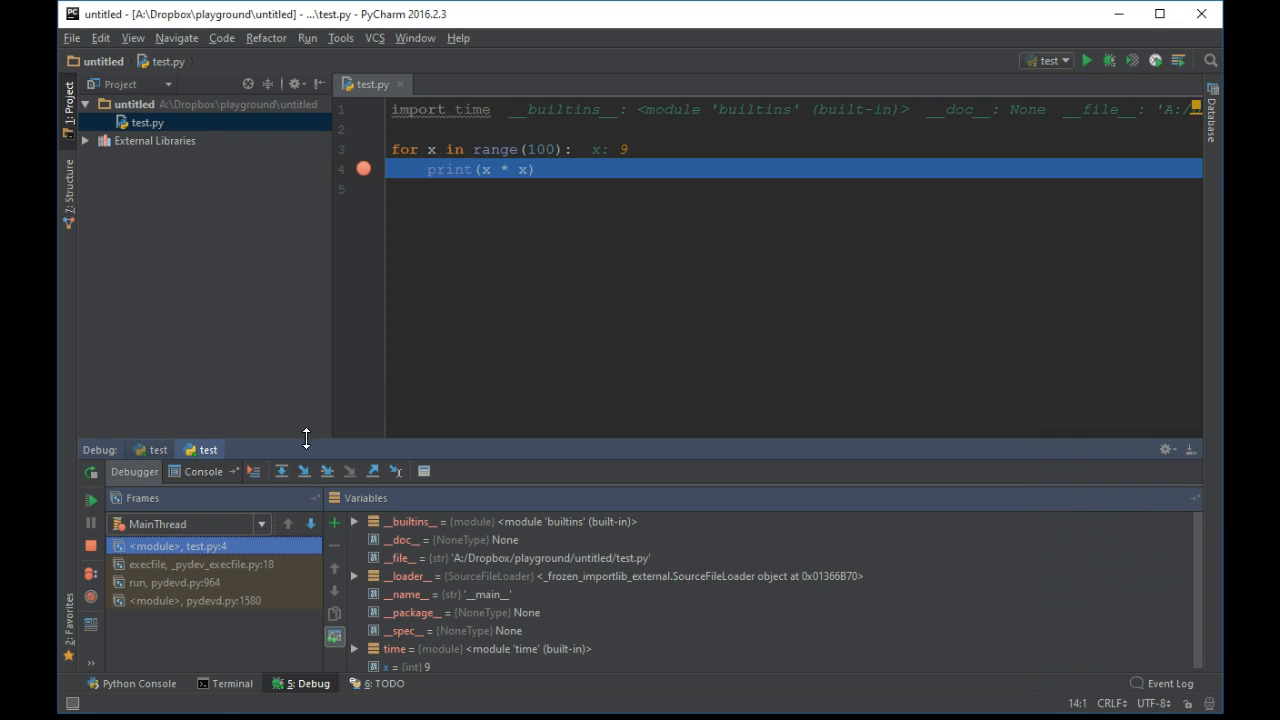
Step over twice through the test.py loop, then run print(3) in the Python console
left_click(303, 471)
left_click(300, 474)
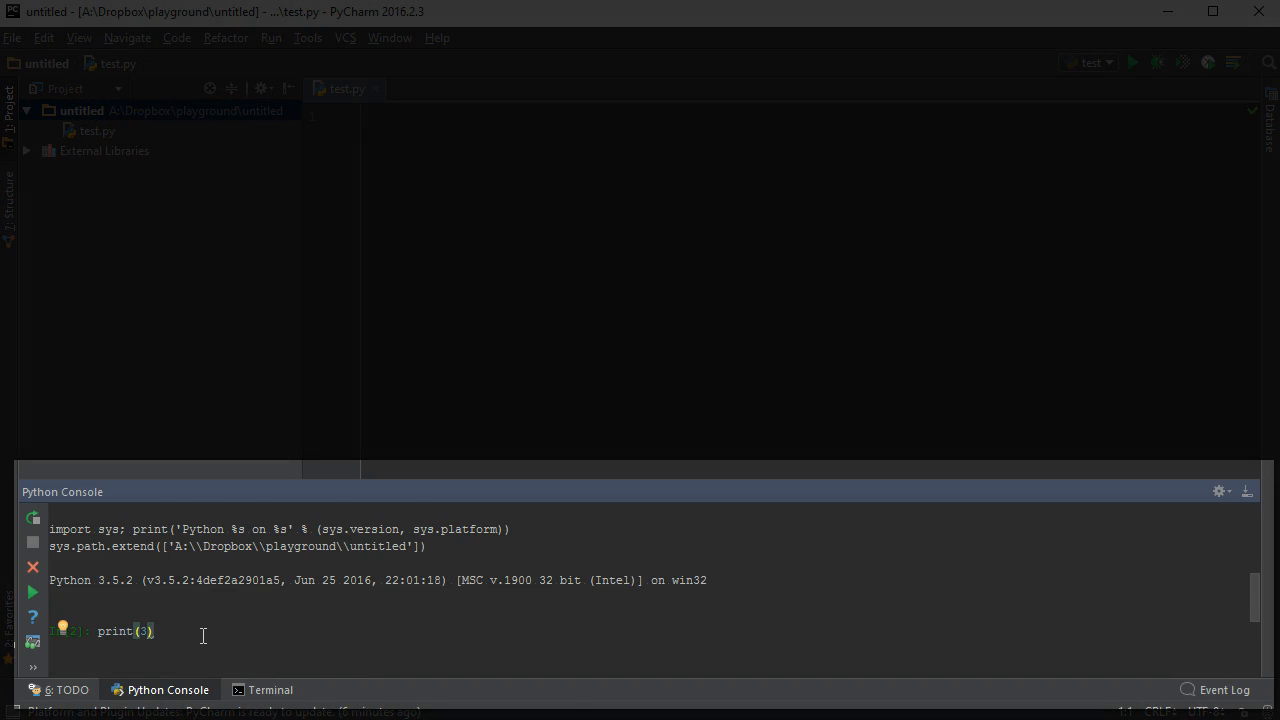
key("Return")
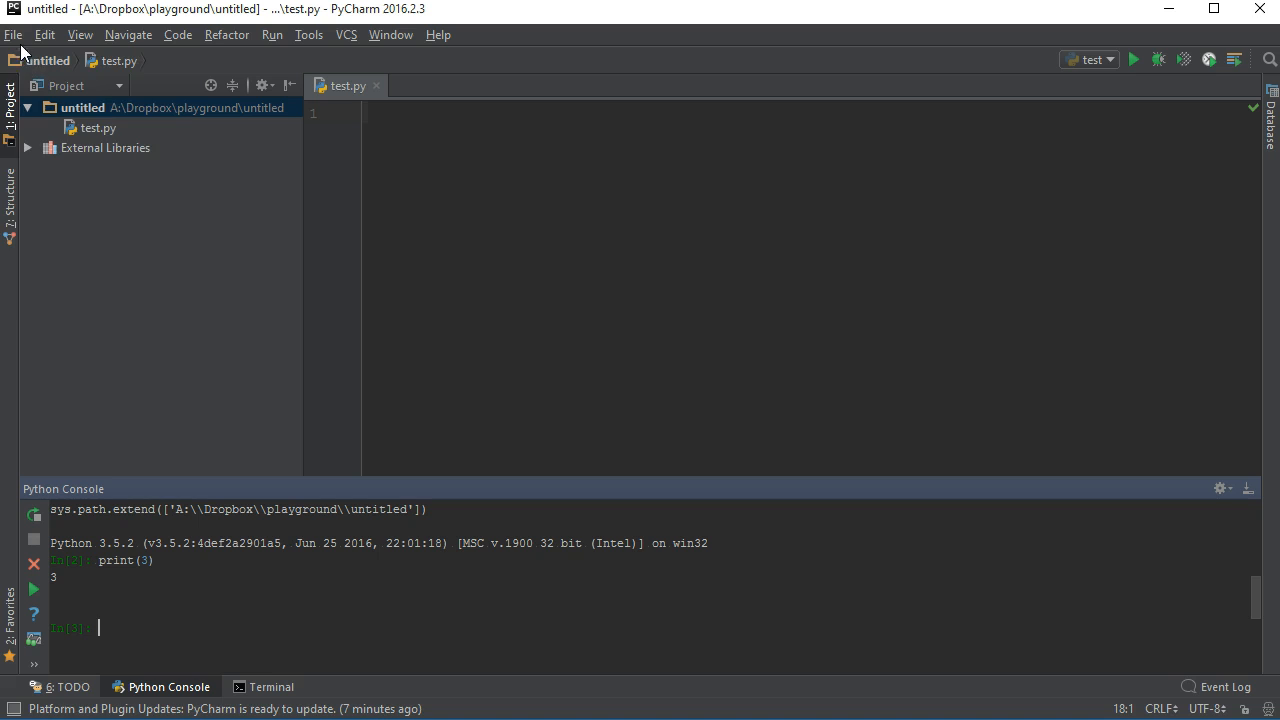
Search Settings for ipython, see 'Use IPython if available' already checked, and close the dialog
left_click(13, 38)
left_click(51, 203)
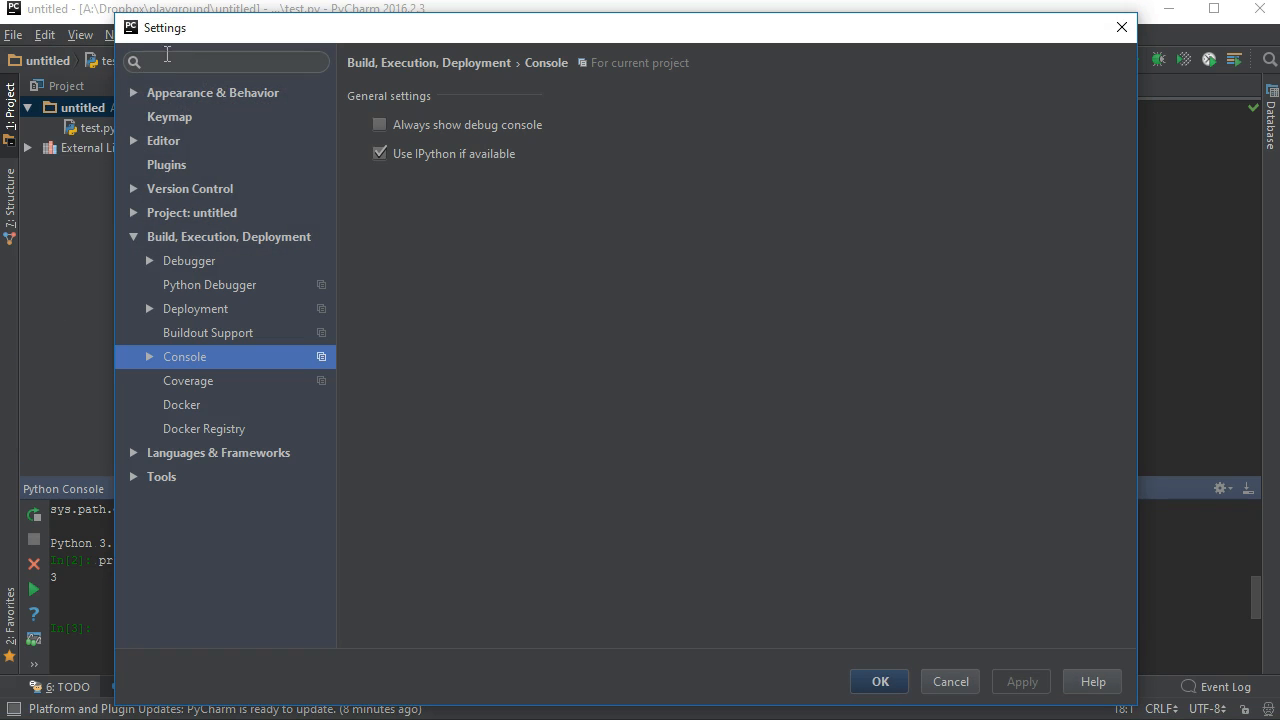
type("ipython")
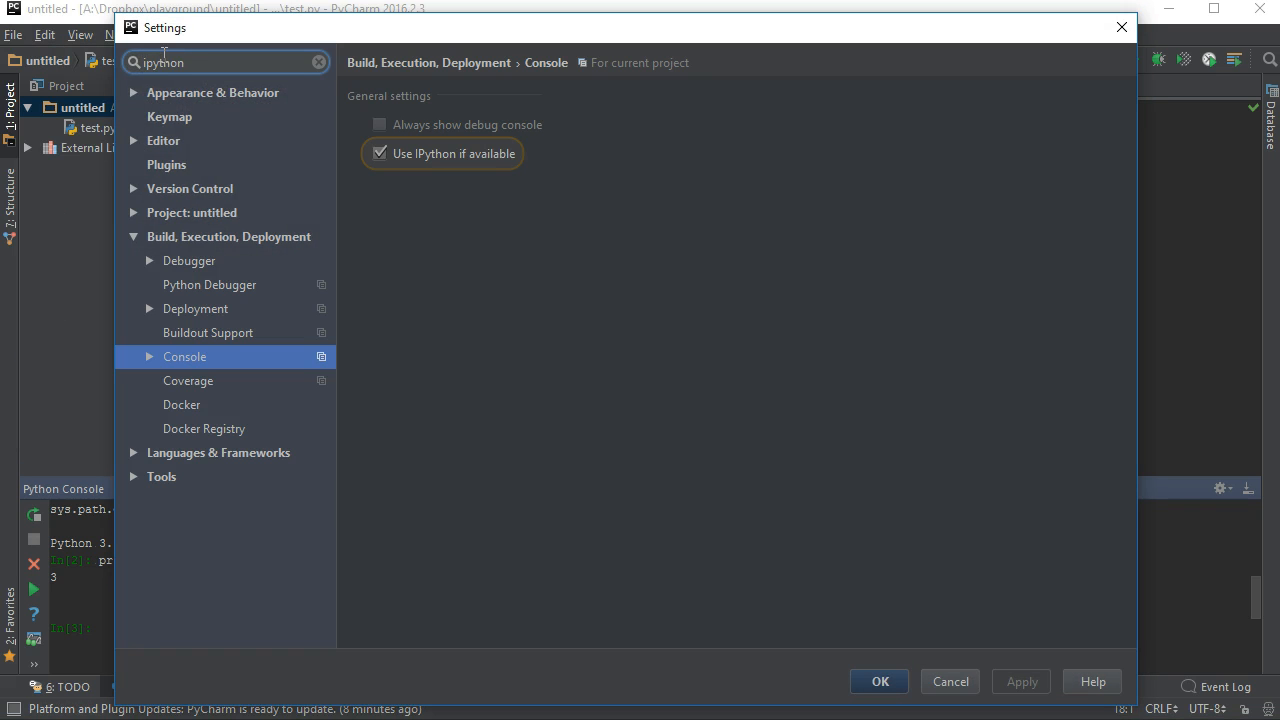
left_click(216, 141)
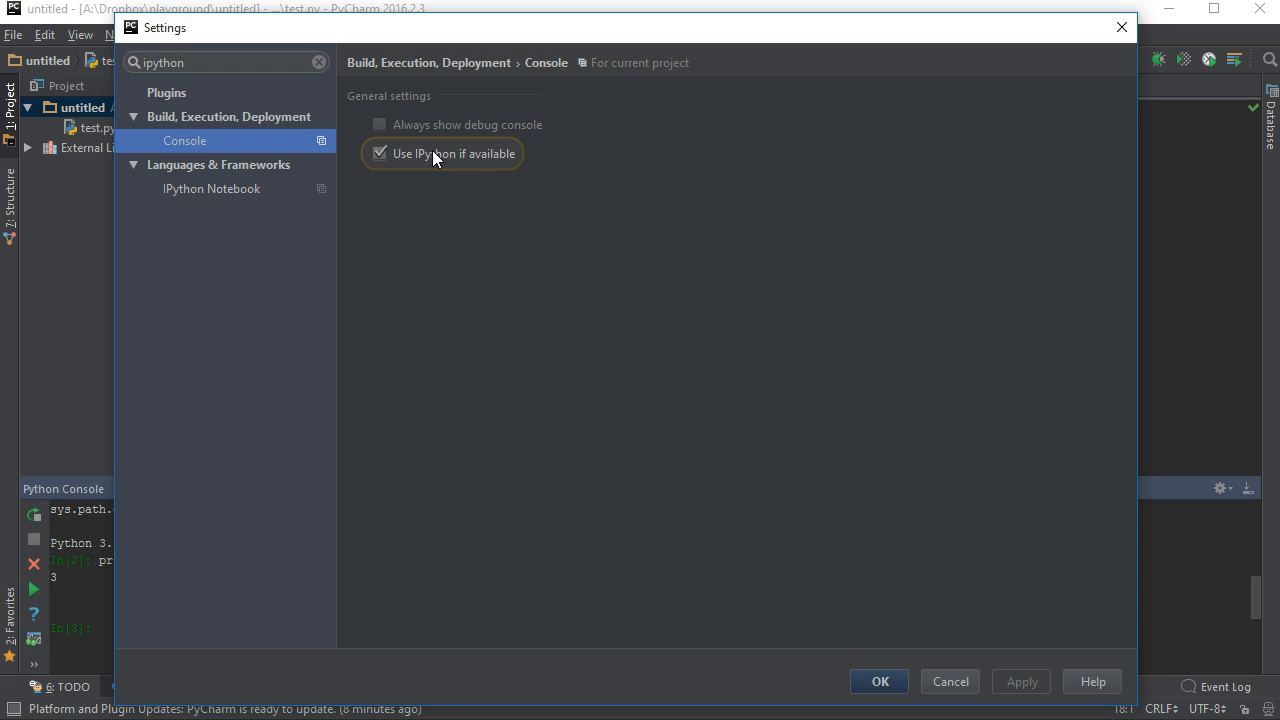
key("Escape")
left_click(14, 36)
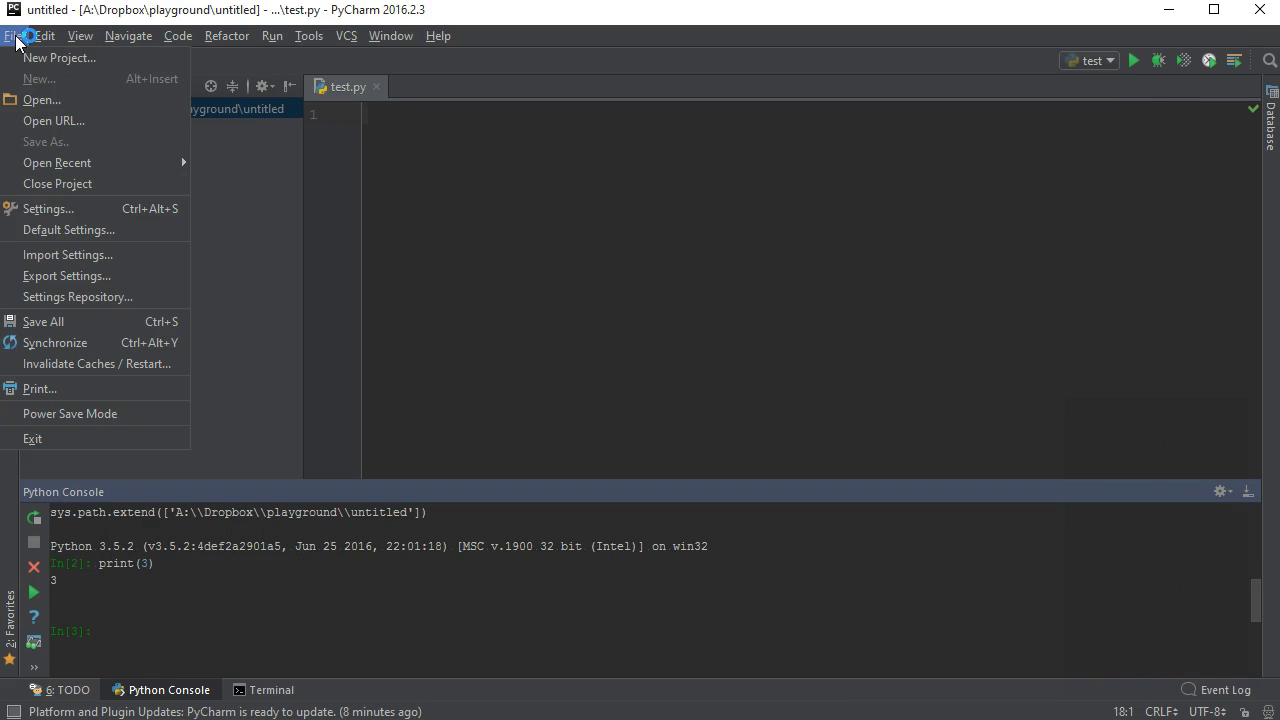
left_click(47, 208)
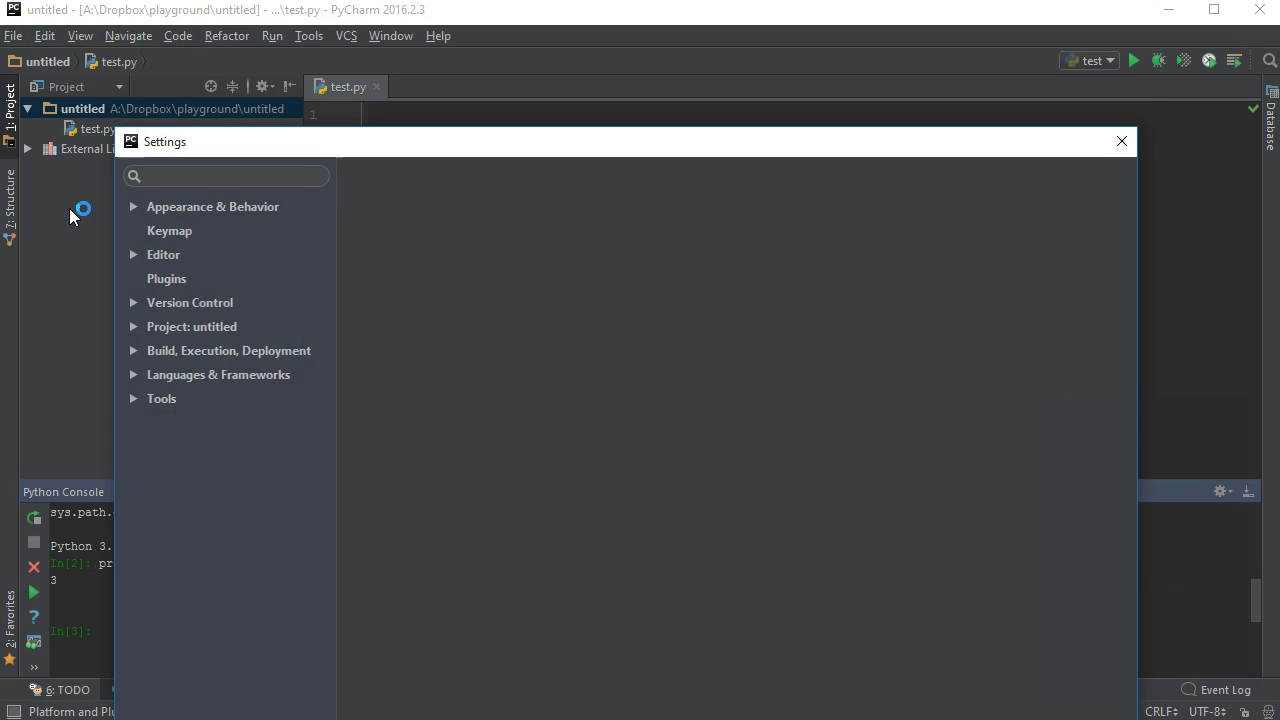
left_click(133, 255)
left_click(149, 279)
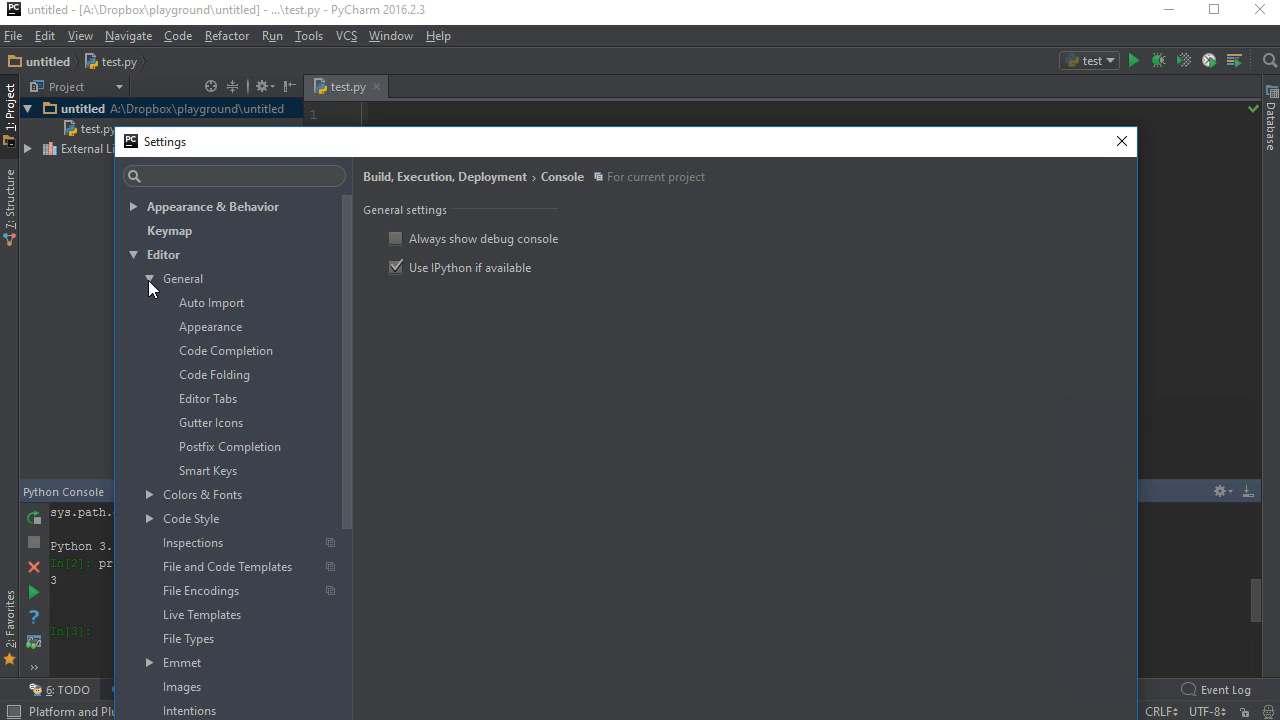
left_click(200, 328)
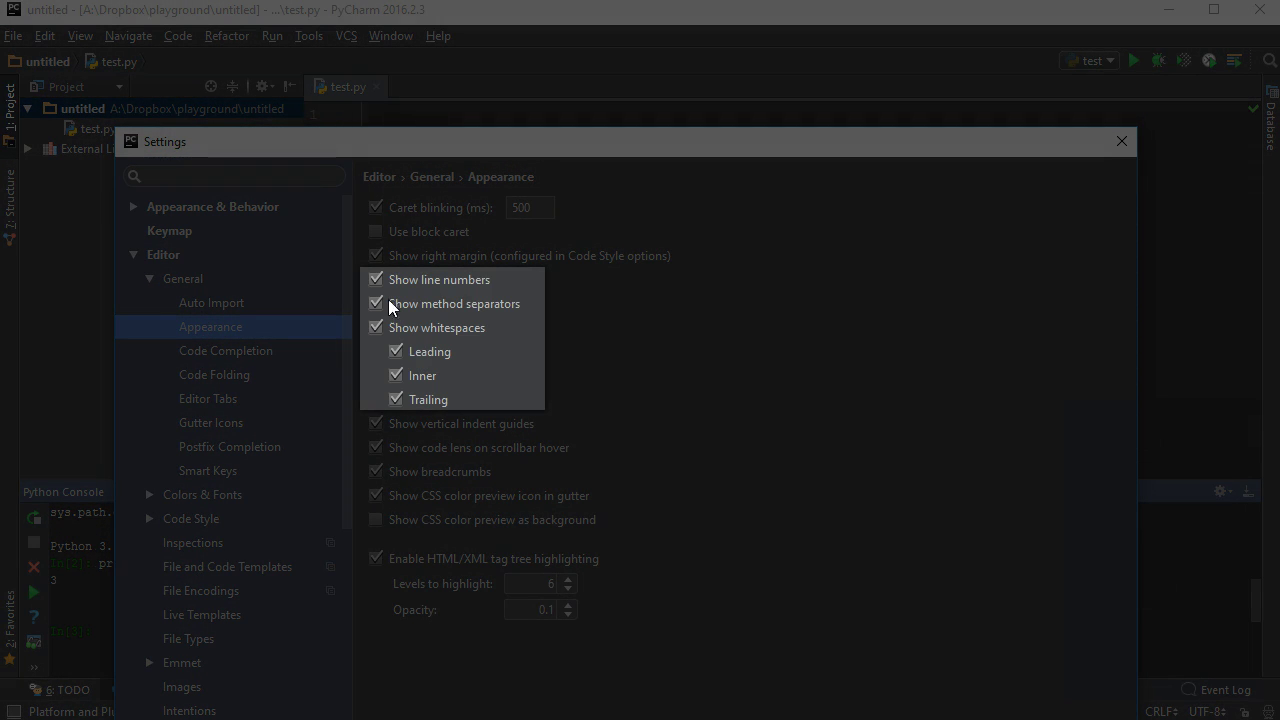
left_click(377, 281)
left_click(377, 281)
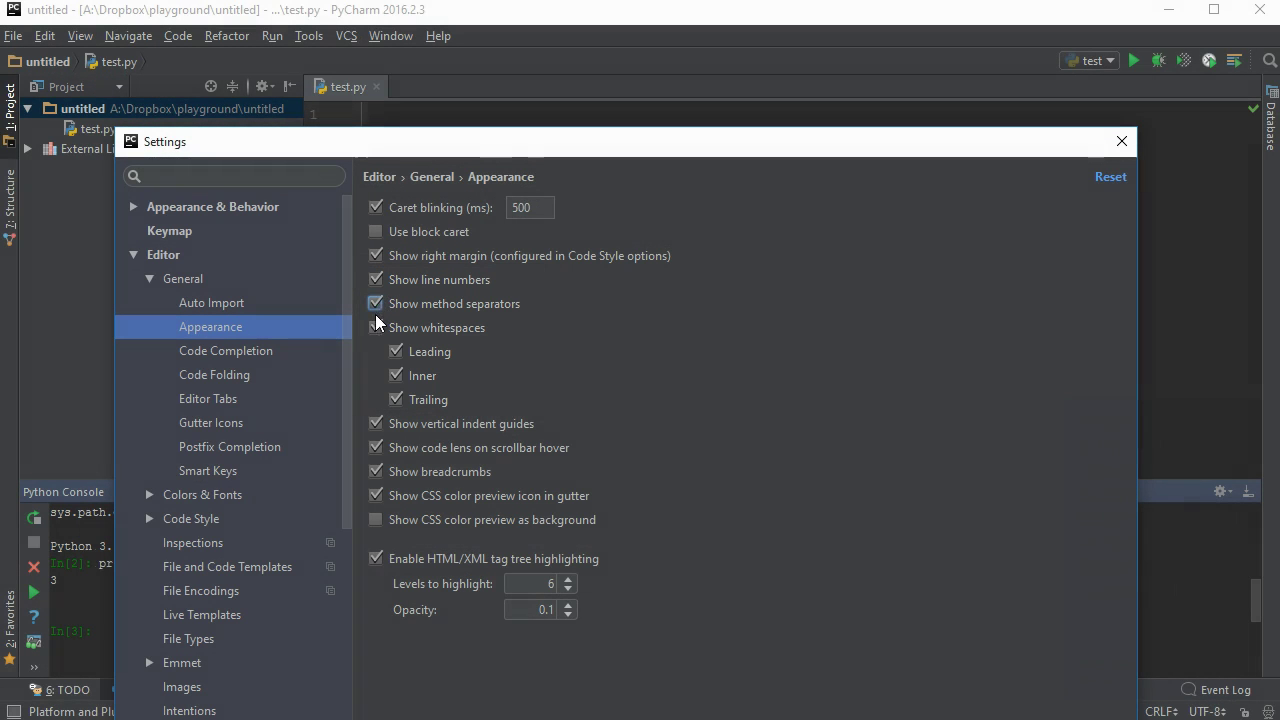
left_click(376, 327)
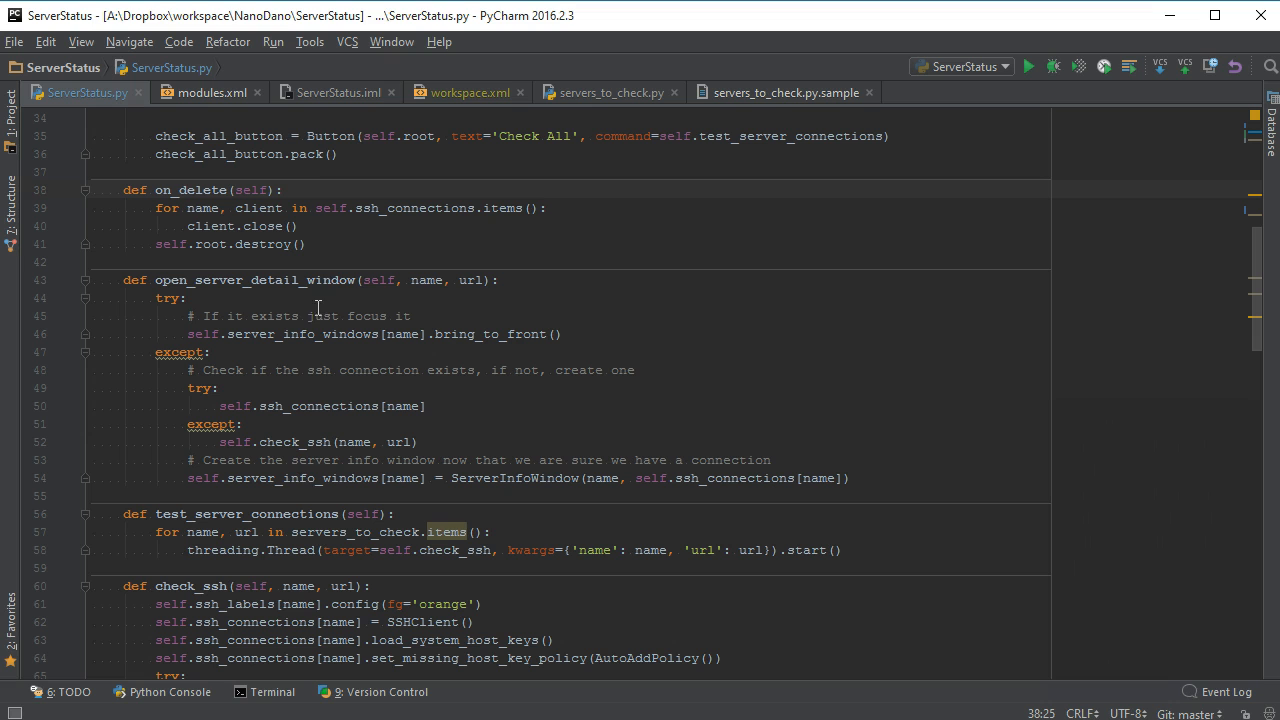
key("ctrl+shift+minus")
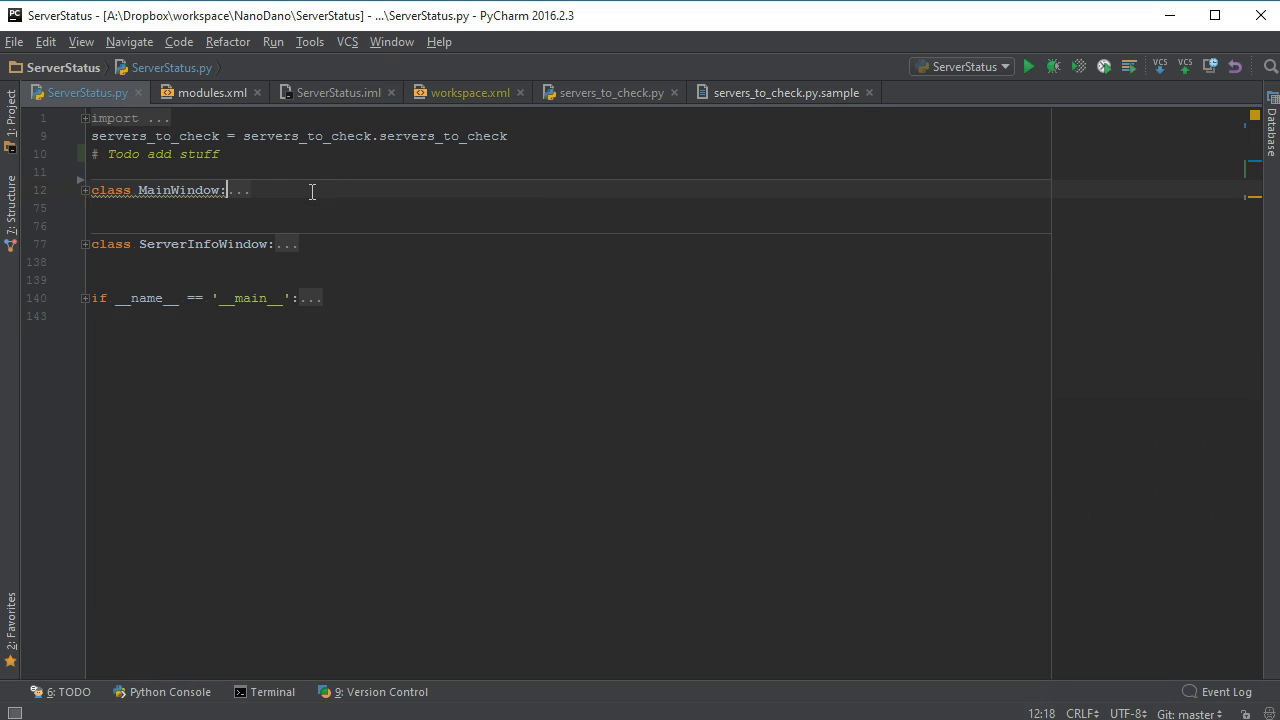
key("ctrl+shift+plus")
key("ctrl+shift+minus")
key("ctrl+shift+plus")
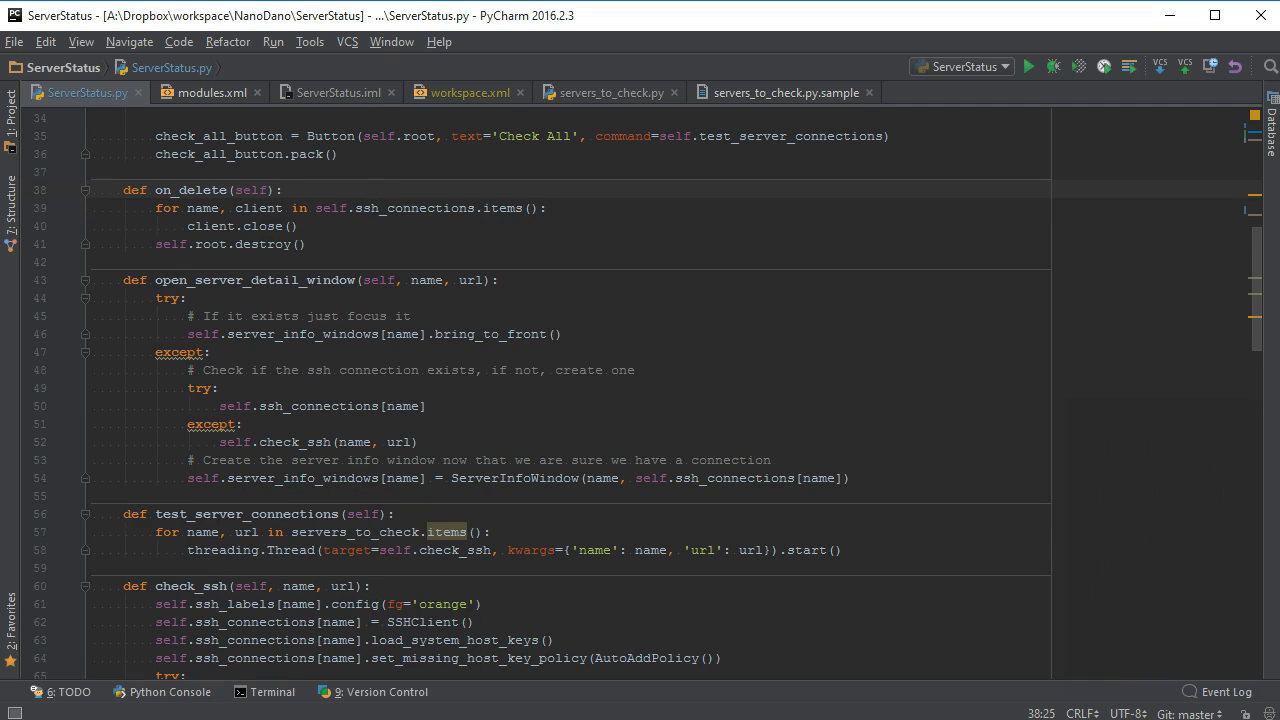
Place carets on the nine self. lines 104–113 of __init__ and move them together word by word
left_click_drag(153, 201, 153, 278)
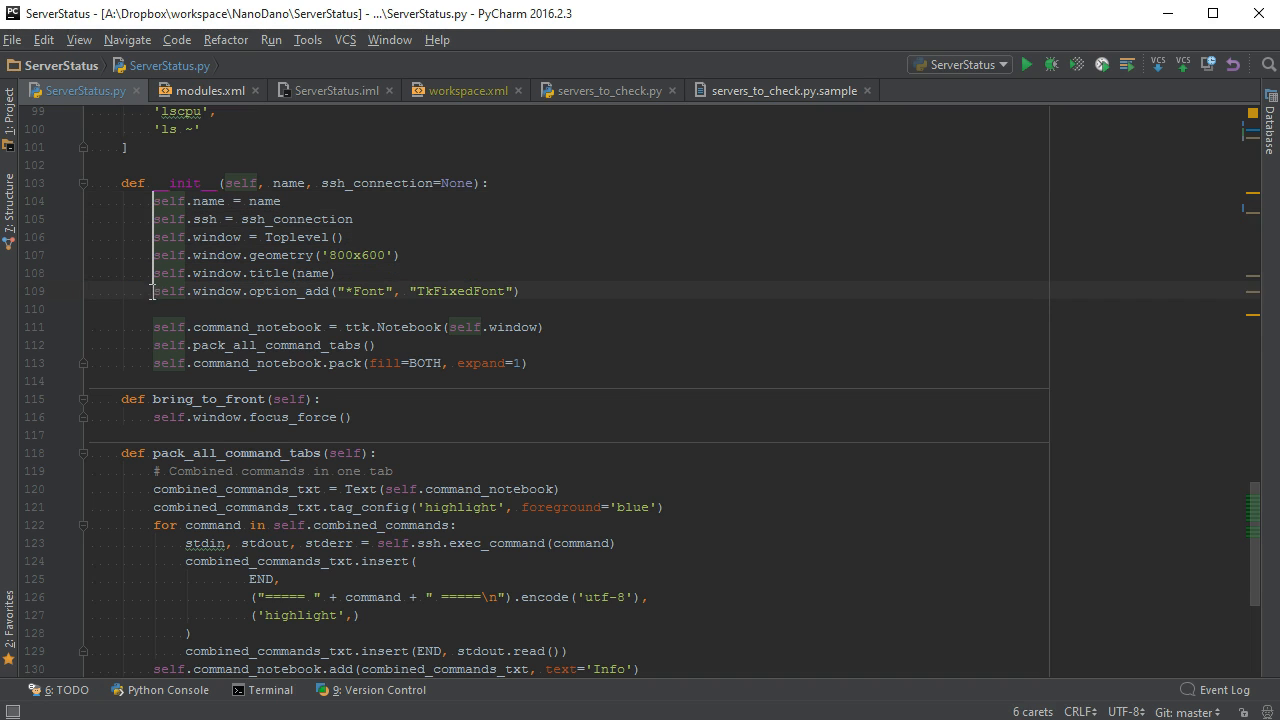
left_click_drag(155, 327, 155, 363)
key("ctrl+Right")
key("Right")
key("ctrl+Right")
key("ctrl+Right")
key("ctrl+Right")
key("ctrl+Left")
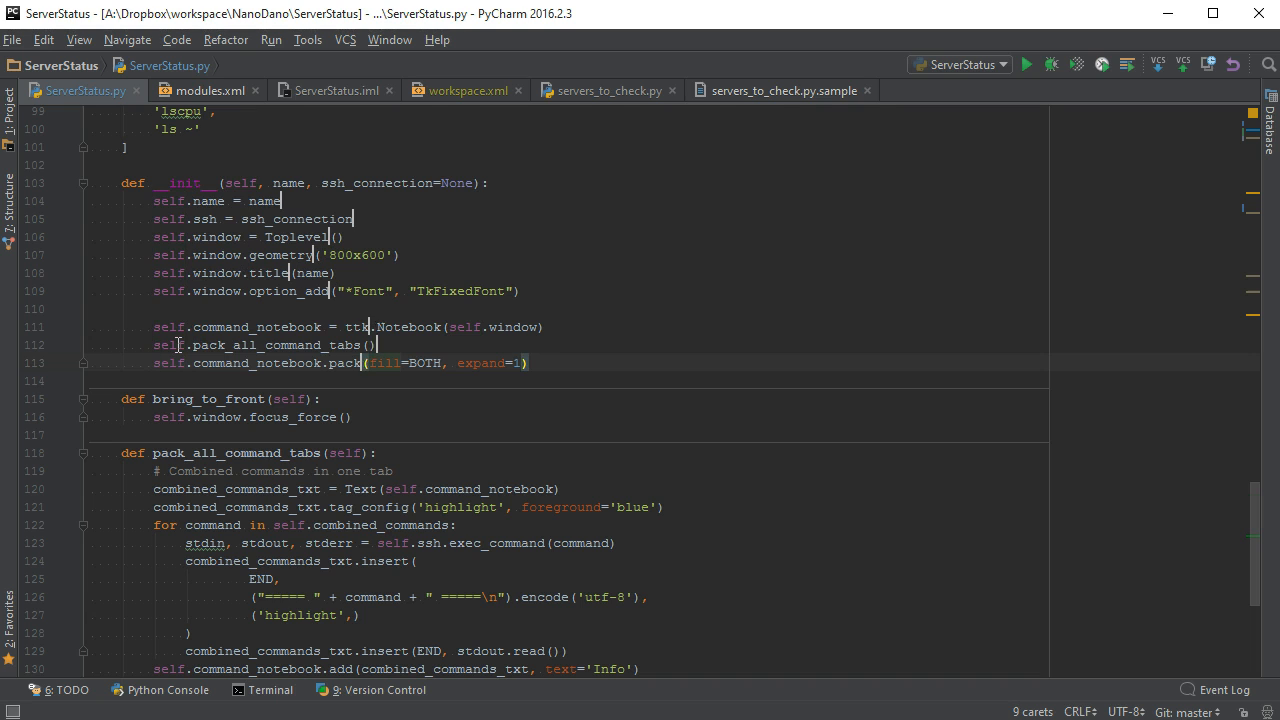
key("ctrl+Left")
key("ctrl+Left")
key("Left")
key("ctrl+Left")
With all carets, select the text following self. on each of the nine lines
key("Right")
key("Right")
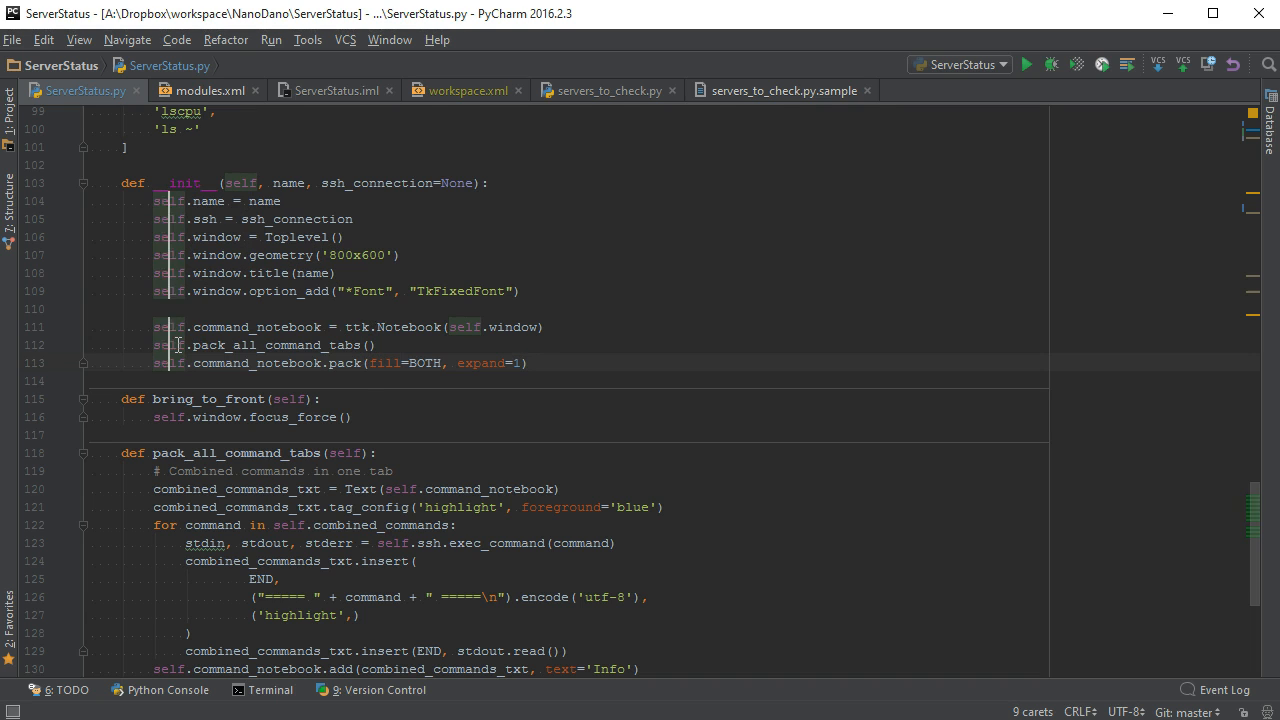
key("Right")
key("Right")
key("Left")
key("Right")
key("shift+Home")
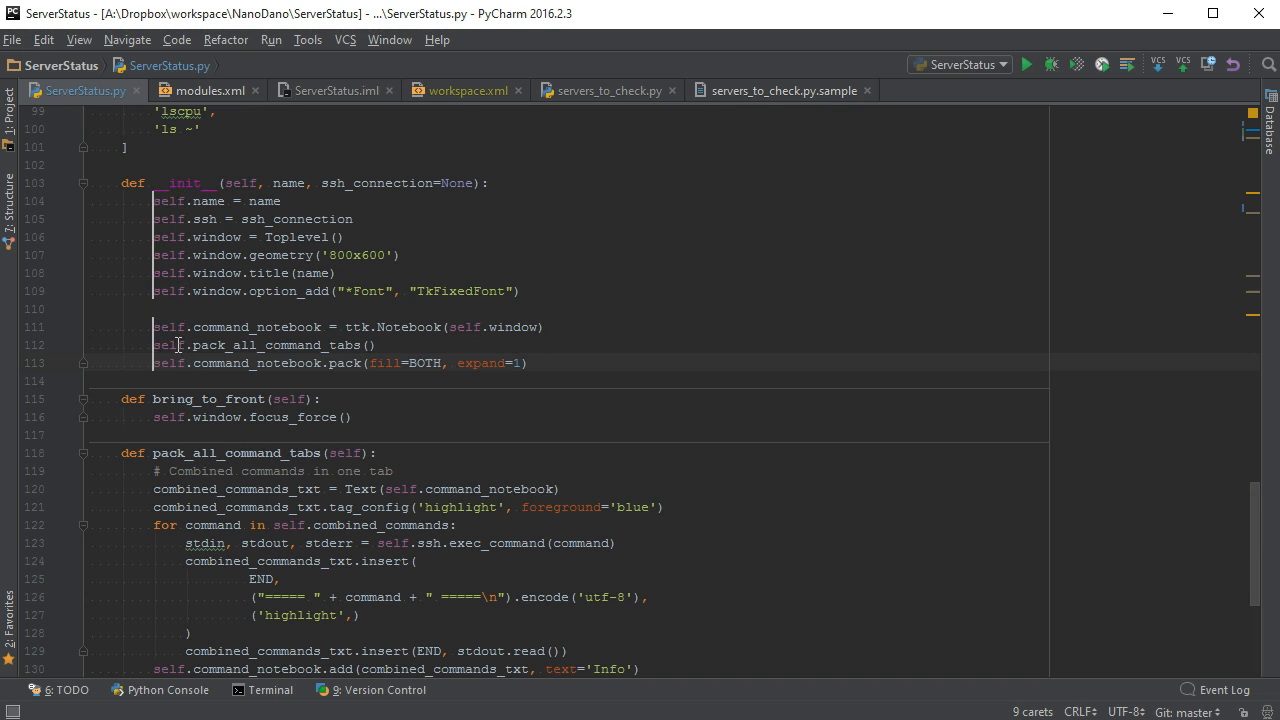
key("ctrl+Right")
key("ctrl+Right")
key("ctrl+Right")
key("ctrl+Right")
key("ctrl+Right")
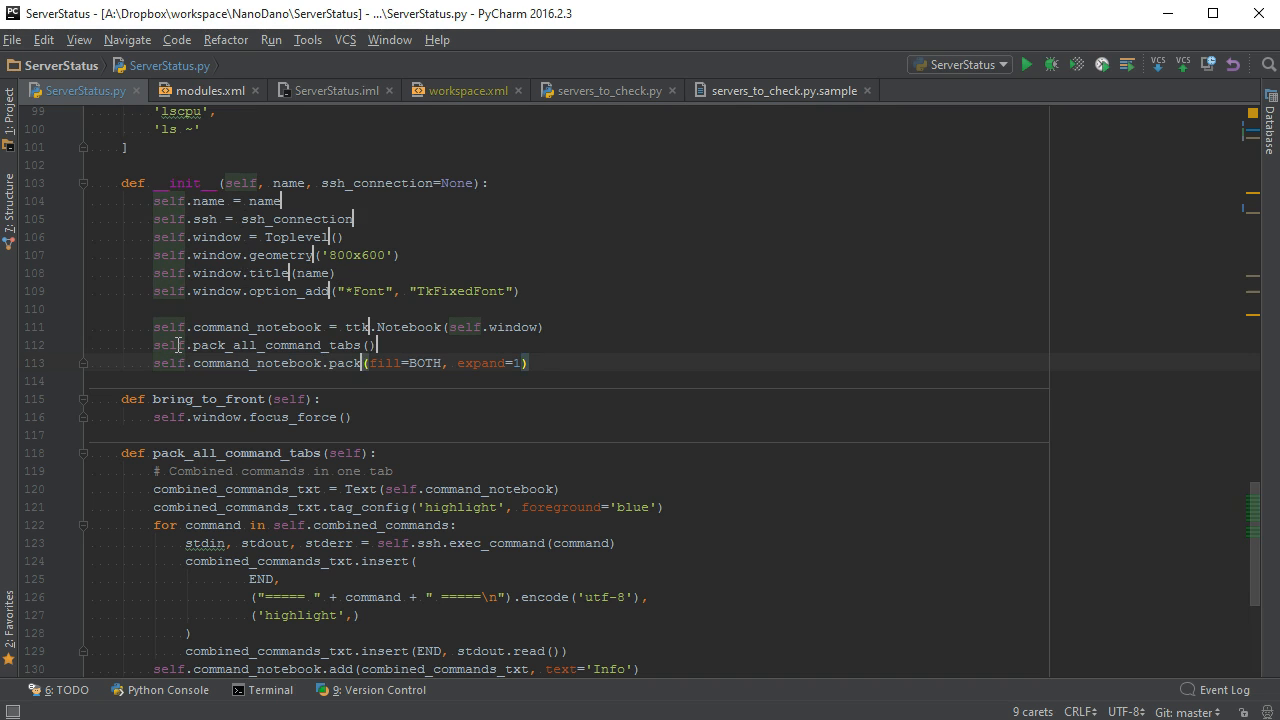
key("ctrl+shift+Right")
key("ctrl+shift+Right")
key("ctrl+shift+Left")
key("ctrl+shift+Left")
key("ctrl+shift+Left")
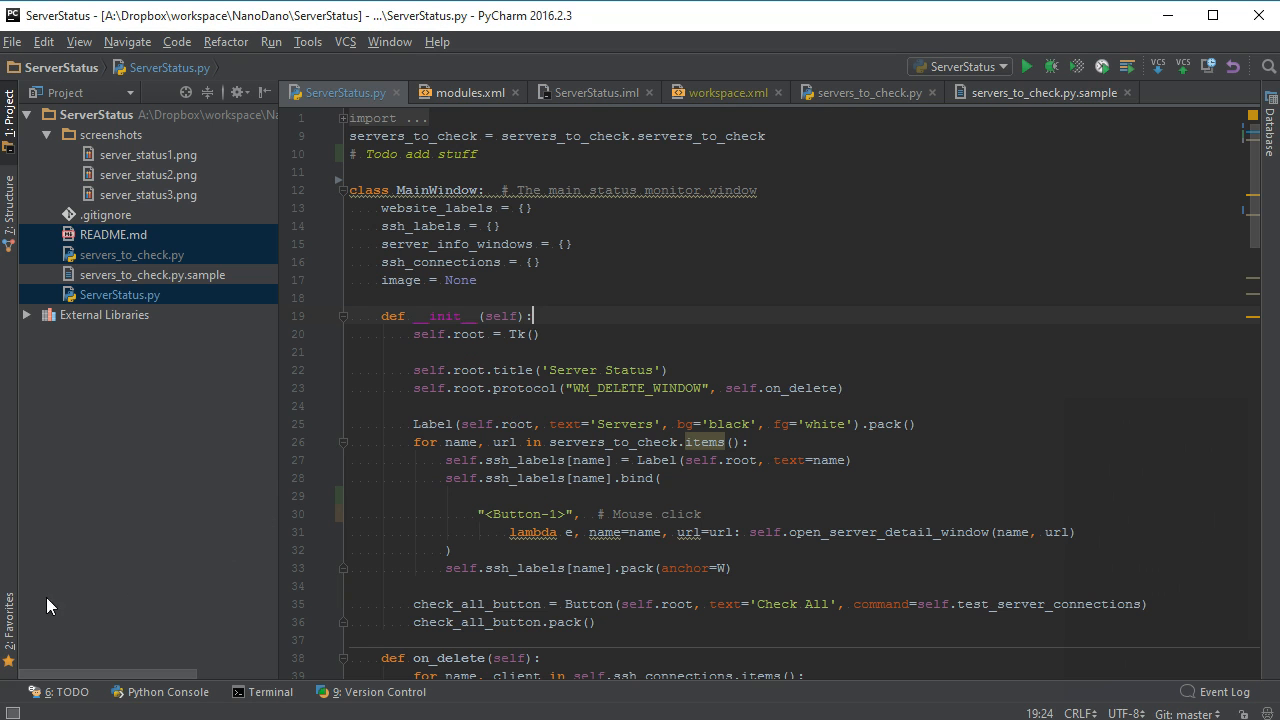
Create a new favorites list named My Favorites in the Favorites panel
left_click(9, 622)
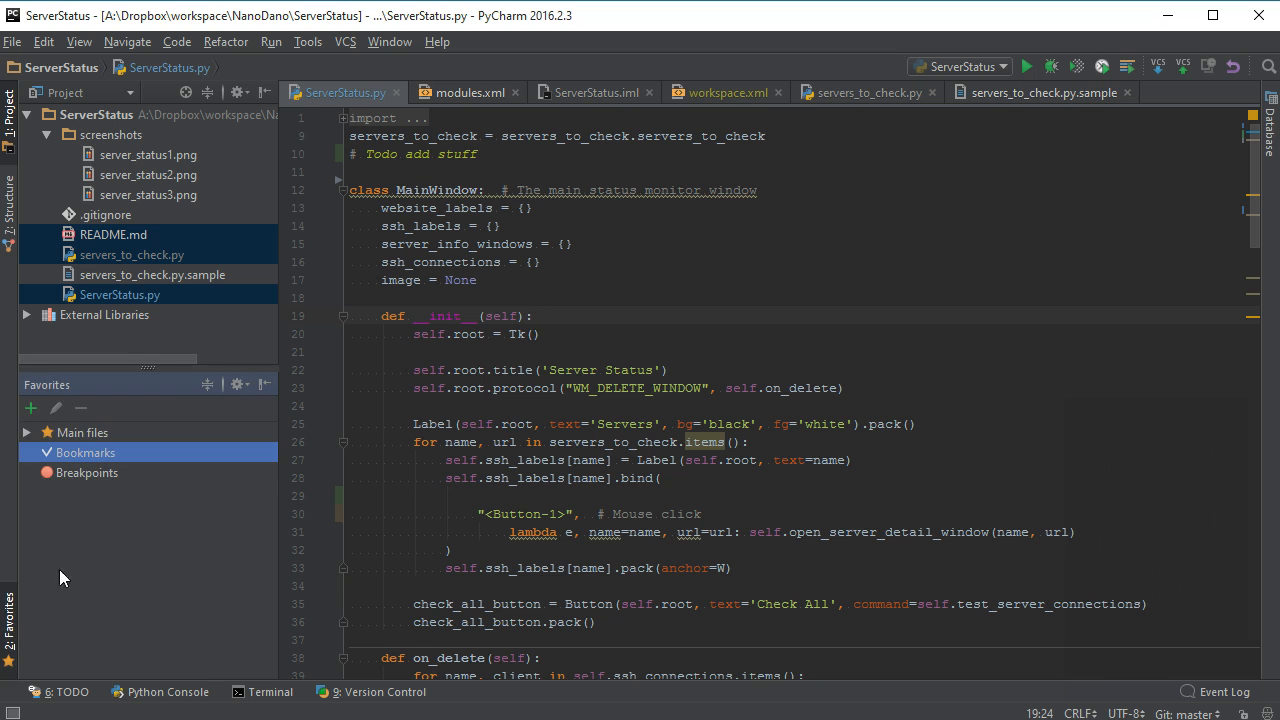
left_click(46, 410)
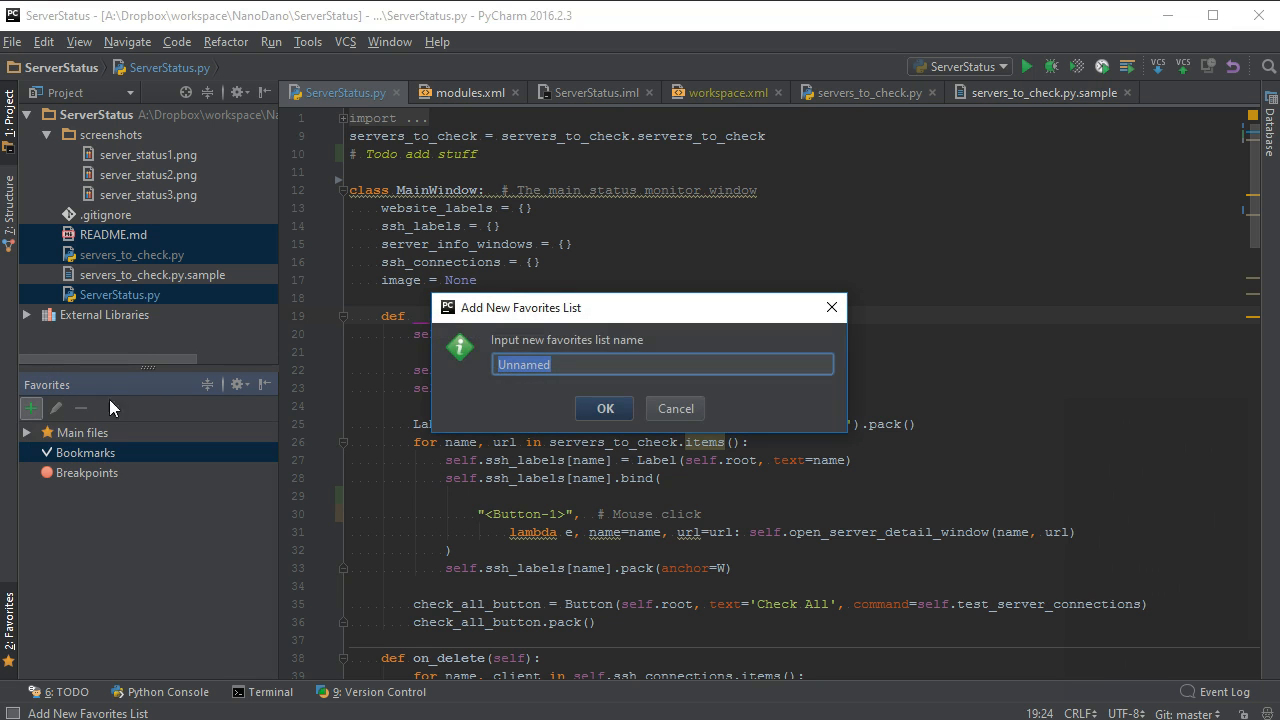
left_click_drag(560, 318, 500, 425)
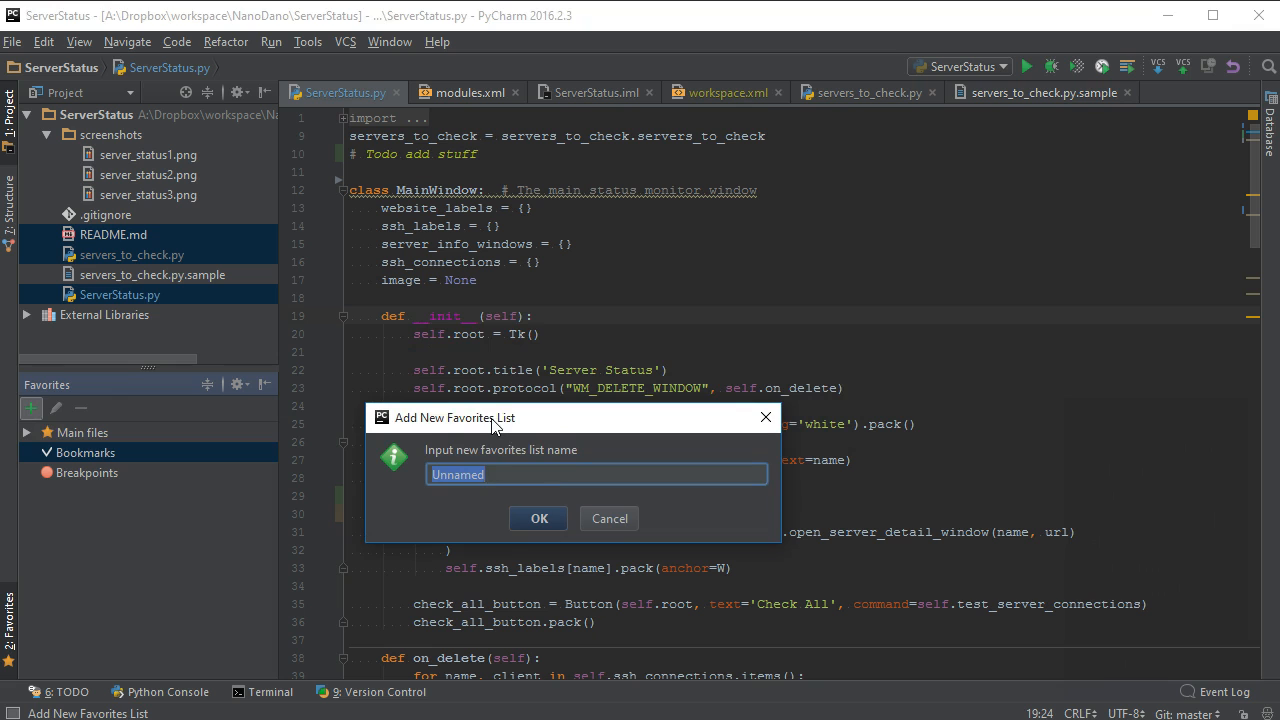
type("My Favorites")
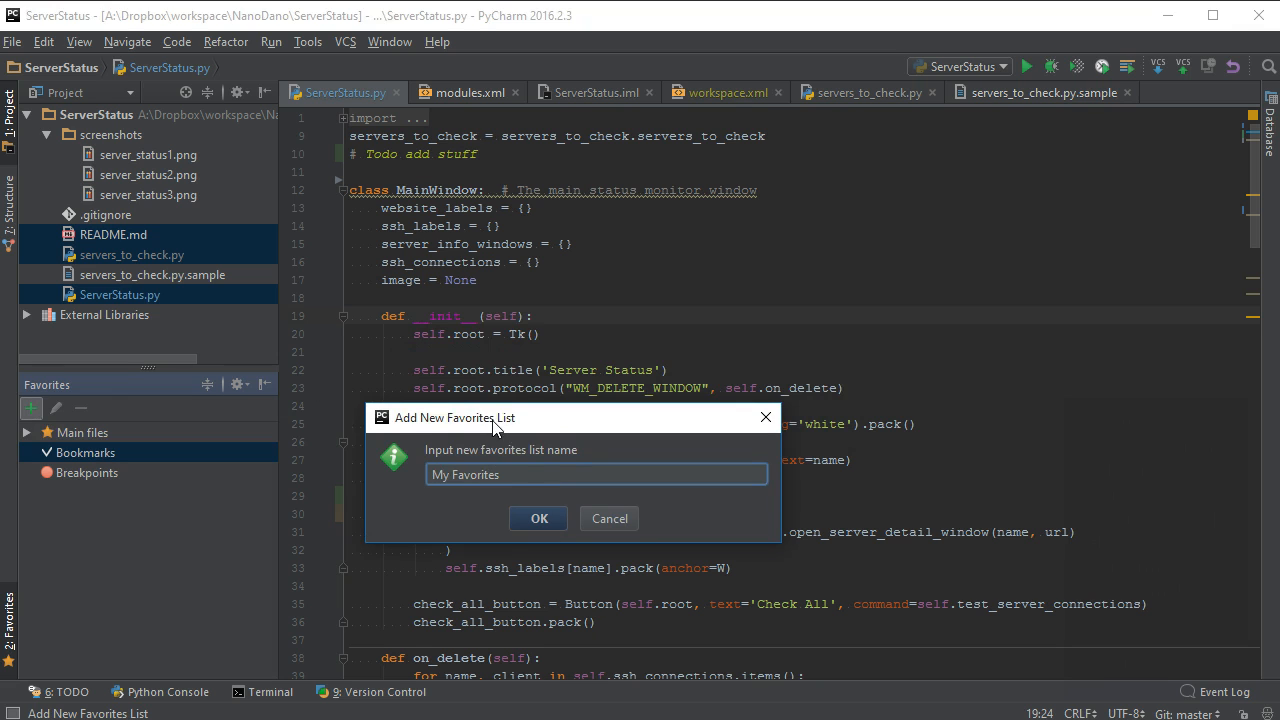
left_click(540, 521)
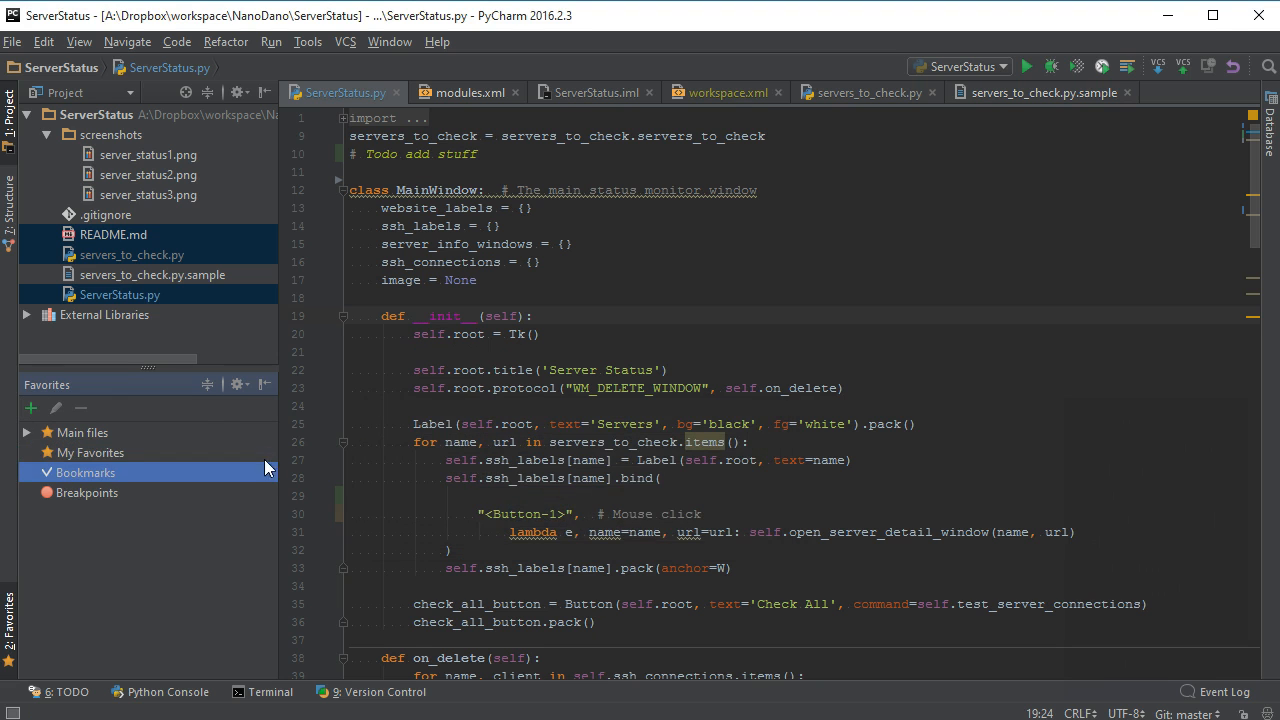
left_click(100, 456)
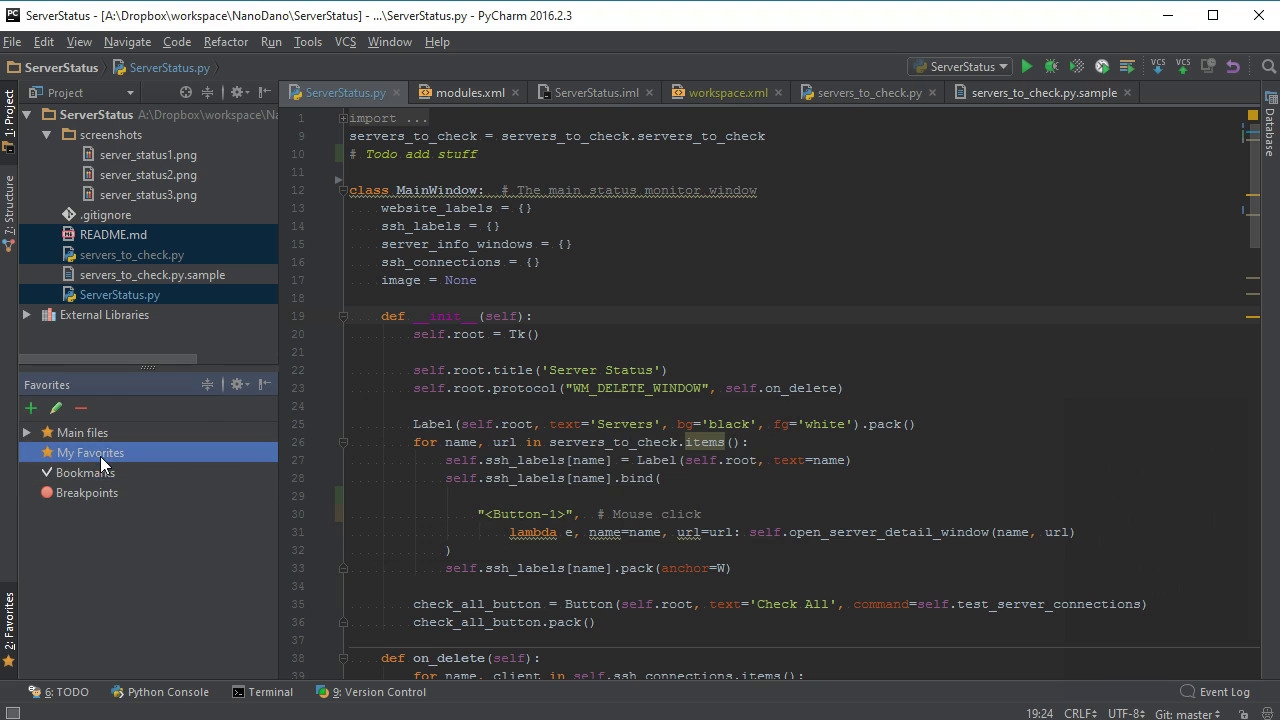
Add README.md, servers_to_check.py and ServerStatus.py from the project tree to My Favorites
left_click(135, 233)
left_click(140, 254, "ctrl")
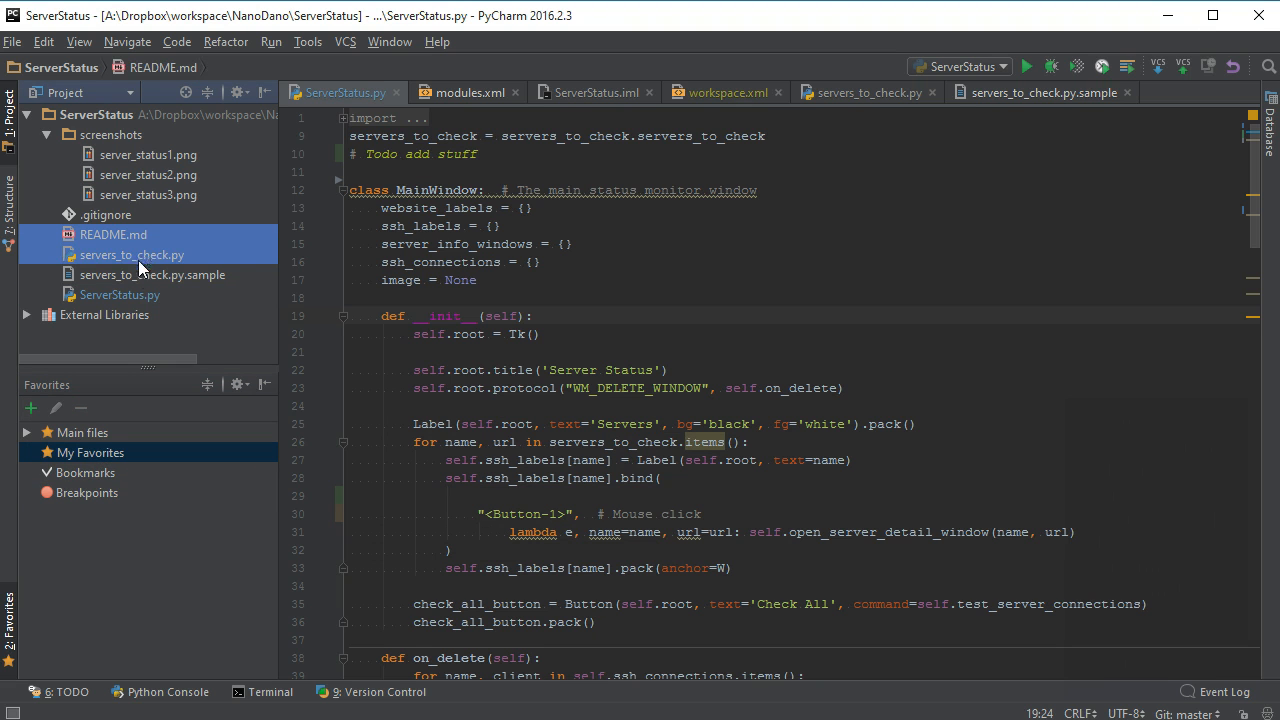
left_click(129, 296, "ctrl")
right_click(122, 254)
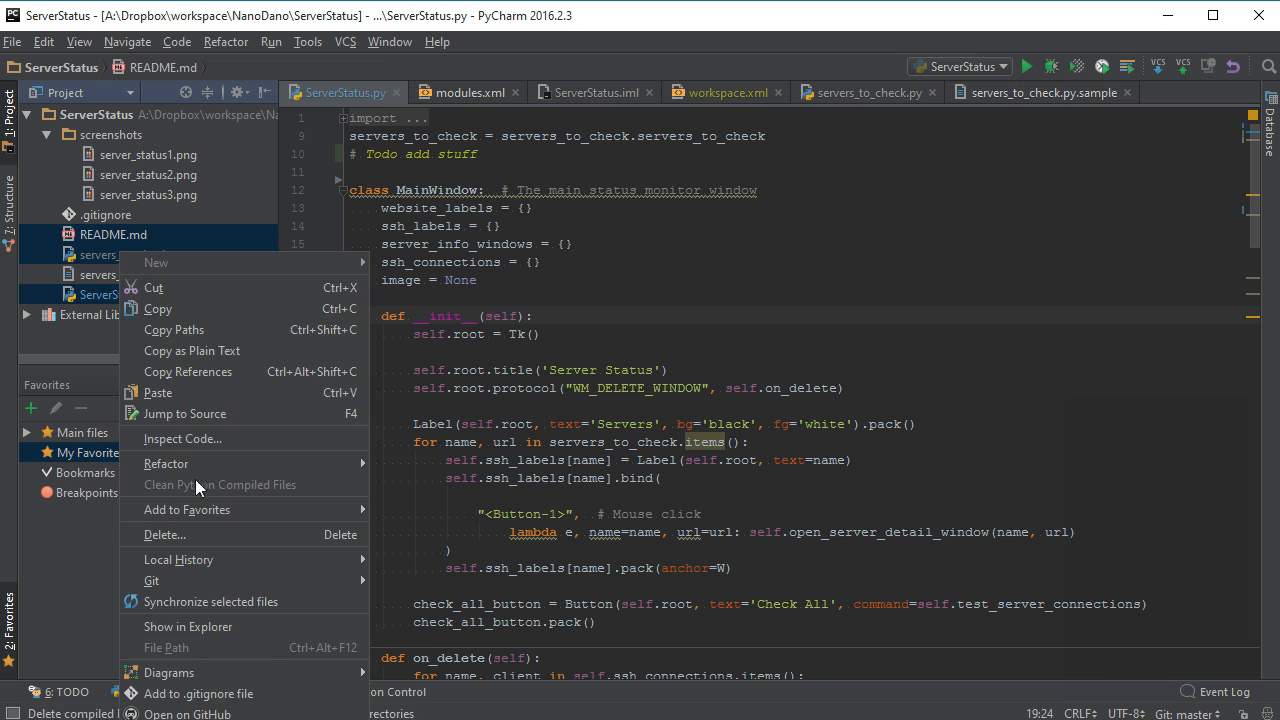
mouse_move(187, 509)
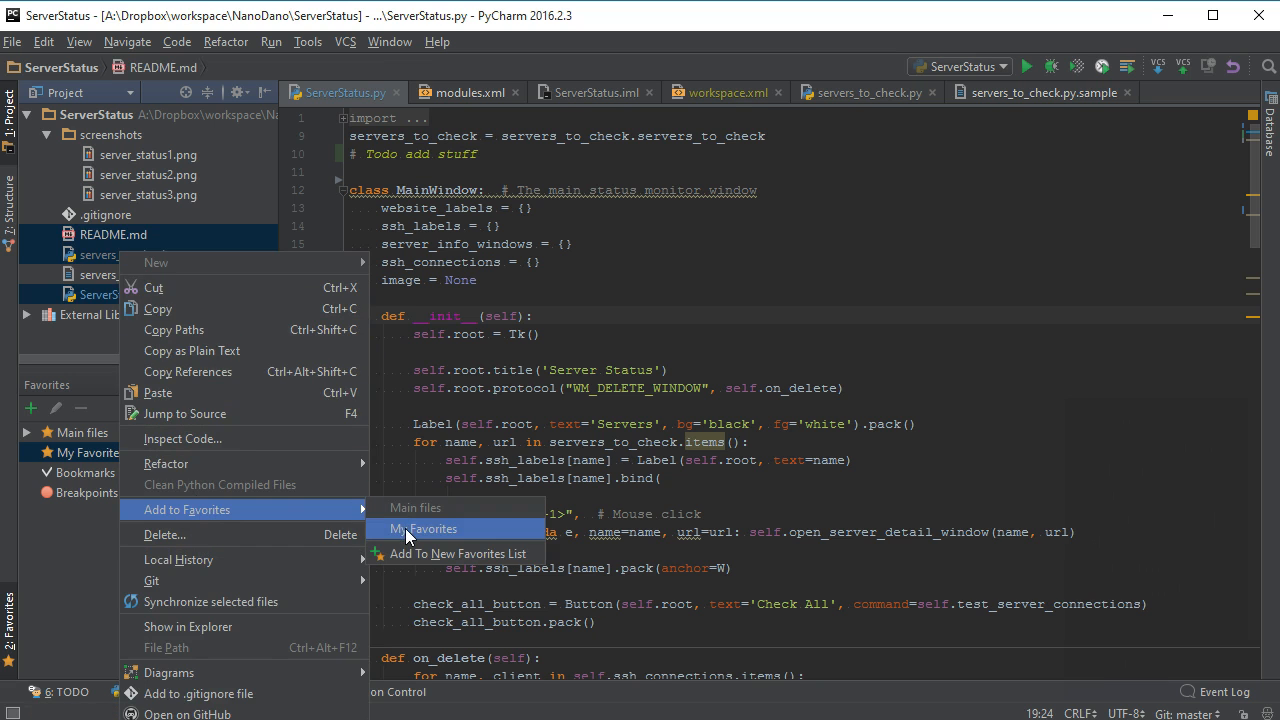
left_click(406, 528)
left_click(28, 452)
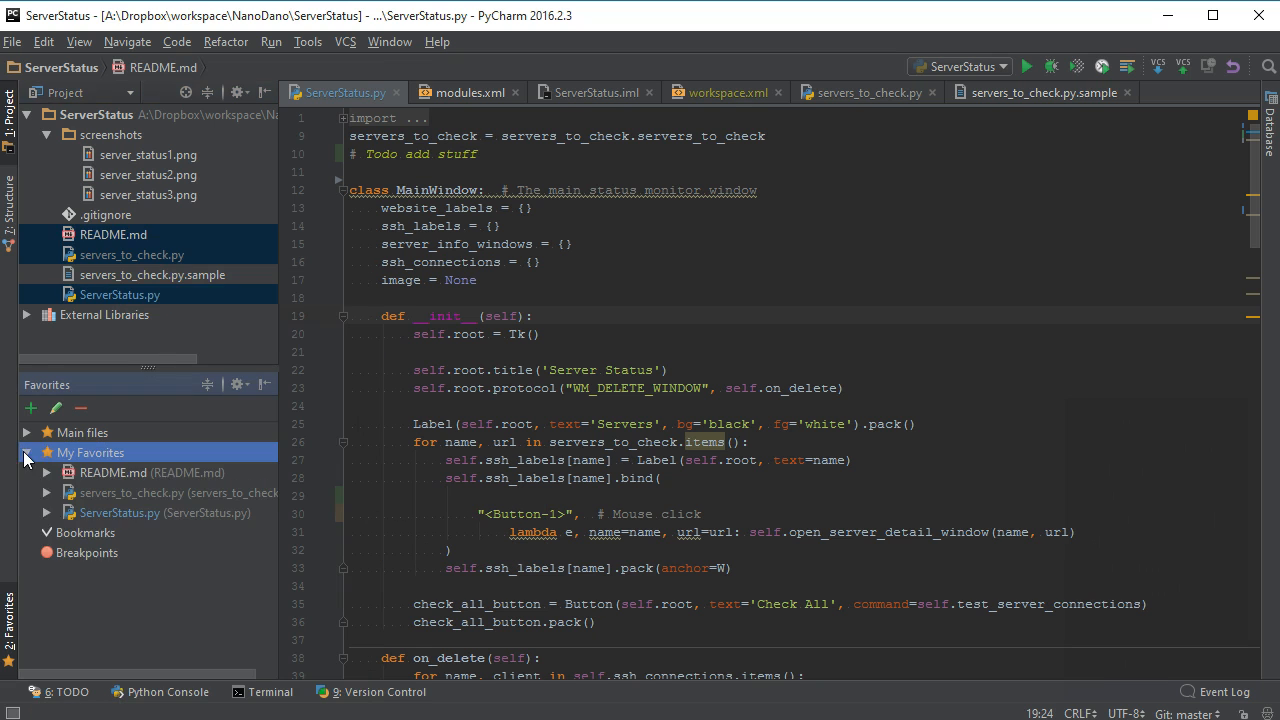
Expand Main files to compare its contents, then collapse both favorites lists
left_click(25, 434)
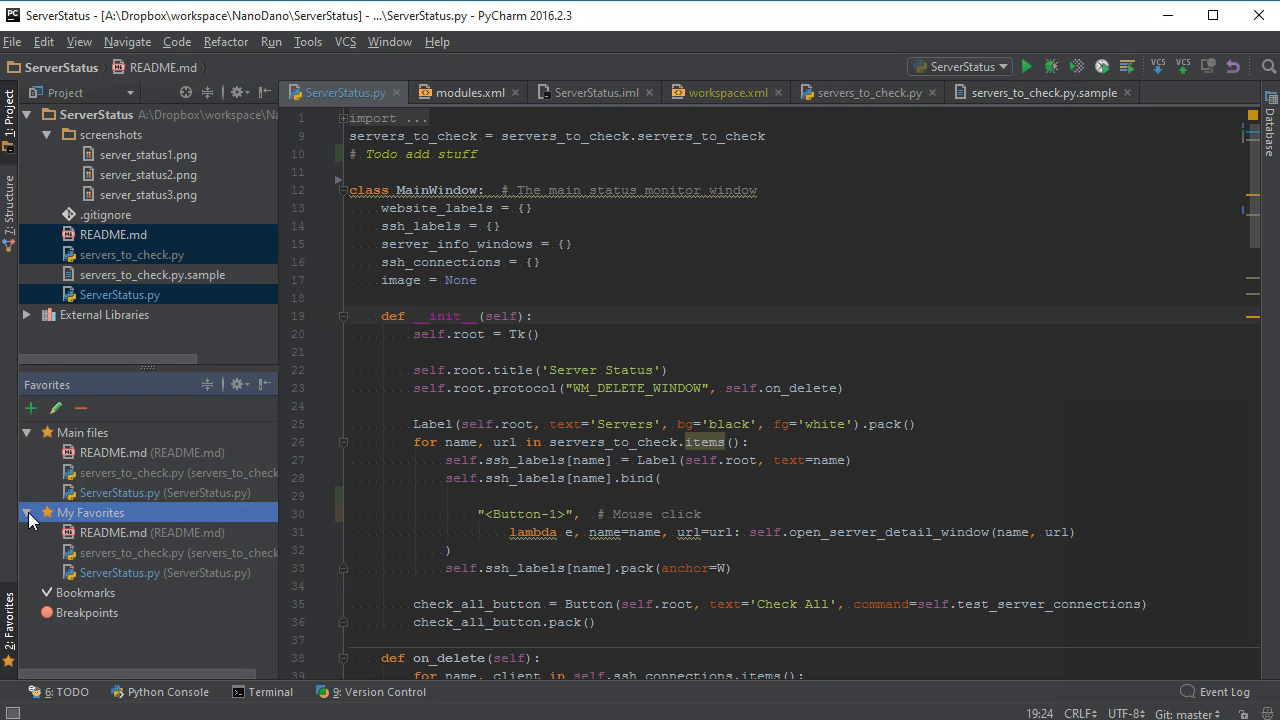
left_click(28, 512)
left_click(25, 434)
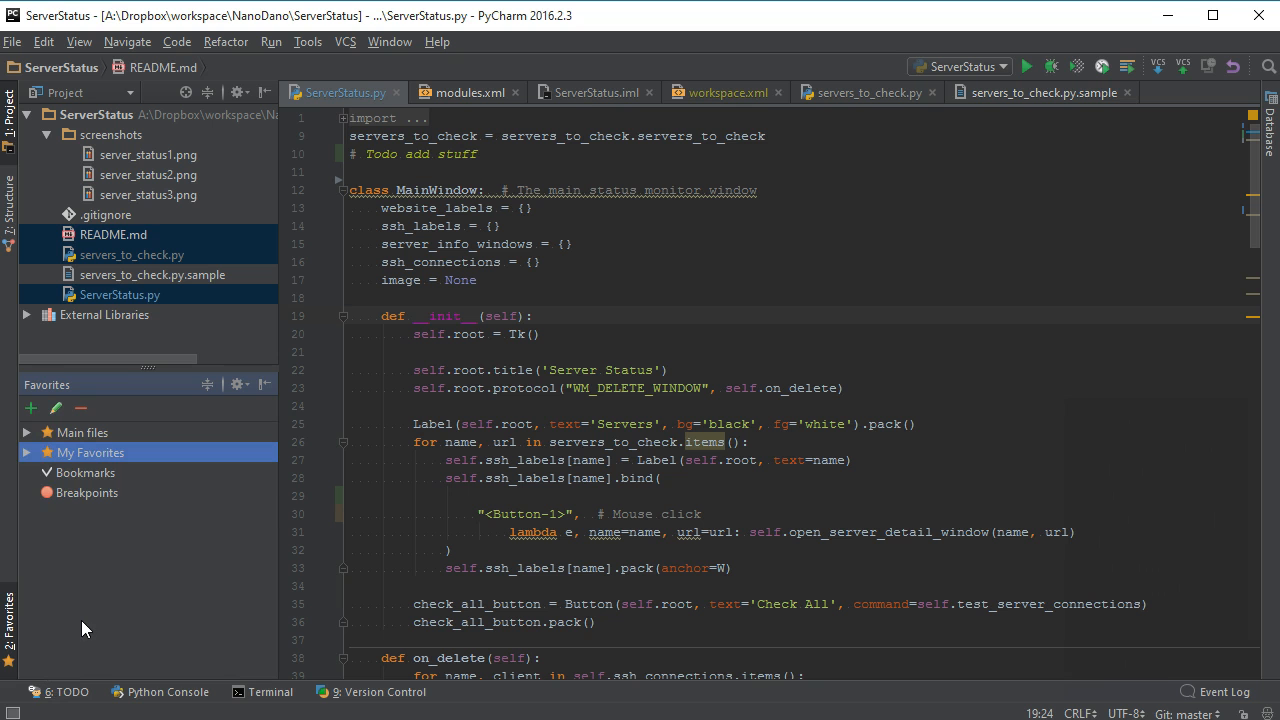
Add all open editor files to My Favorites from the workspace.xml tab's menu
left_click(726, 92)
right_click(726, 89)
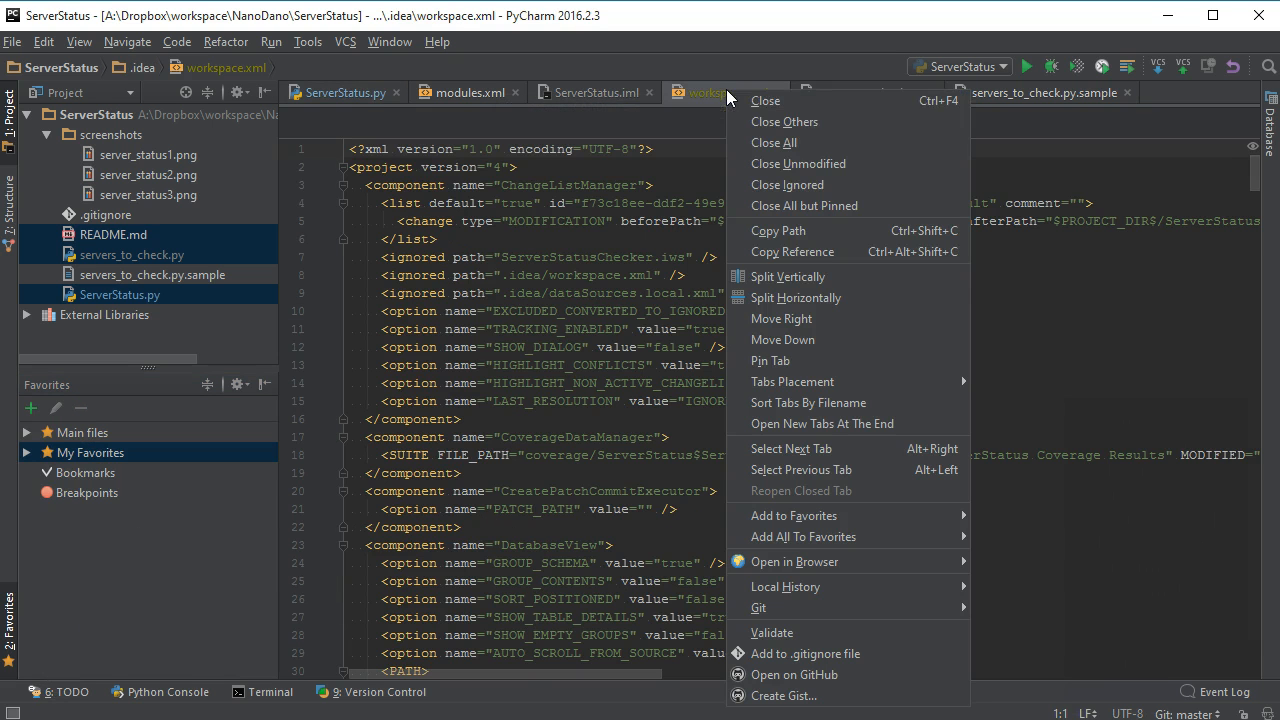
mouse_move(803, 537)
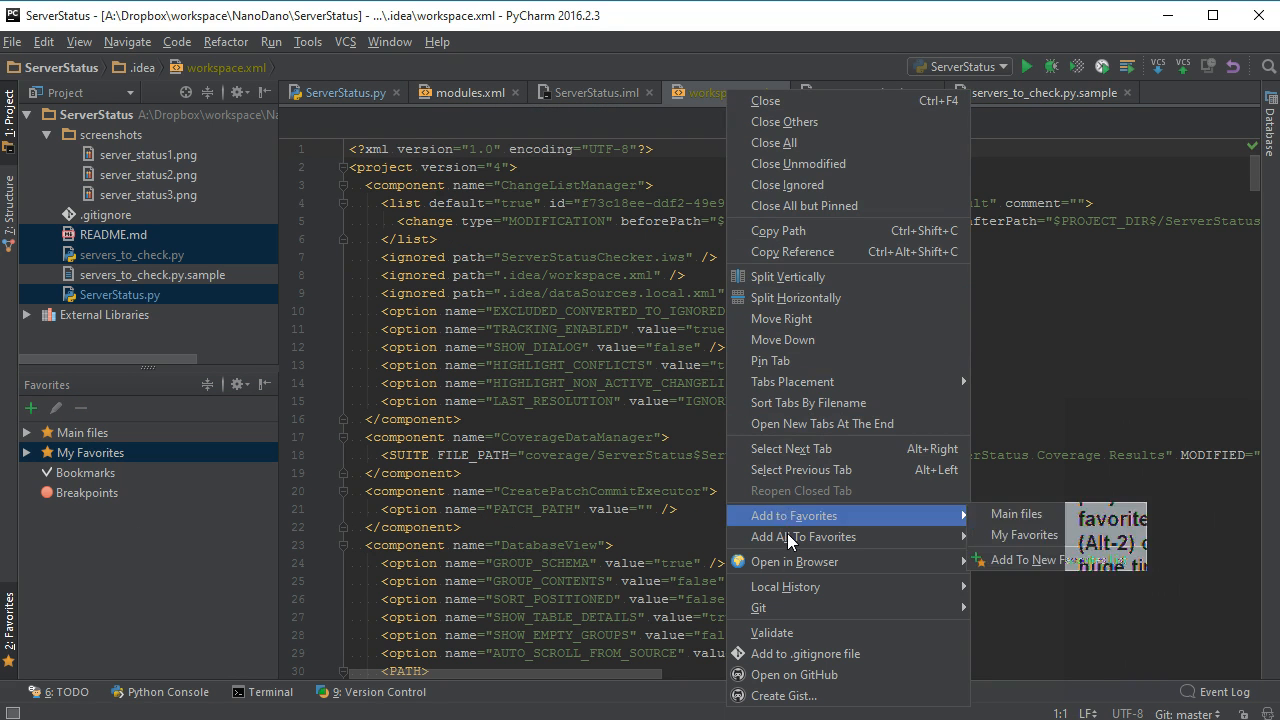
left_click(1022, 555)
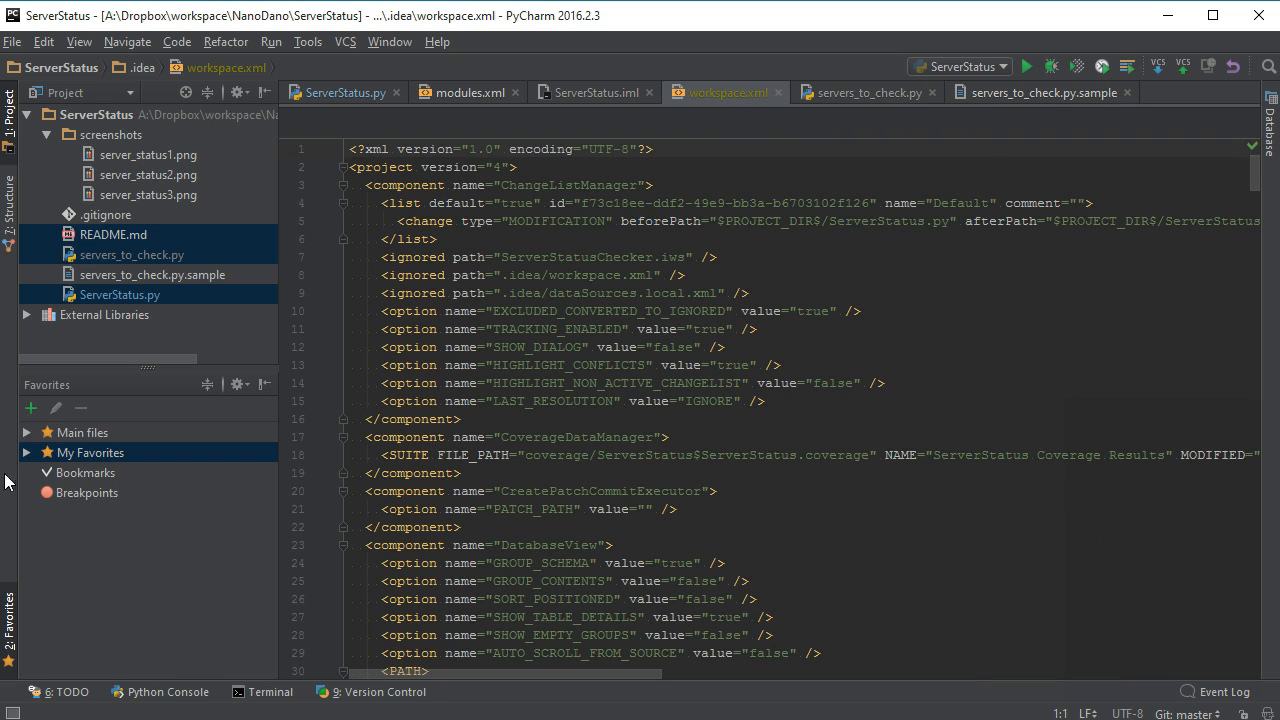
Peek into the Main files list, then hide the Favorites tool window
left_click(27, 432)
left_click(27, 432)
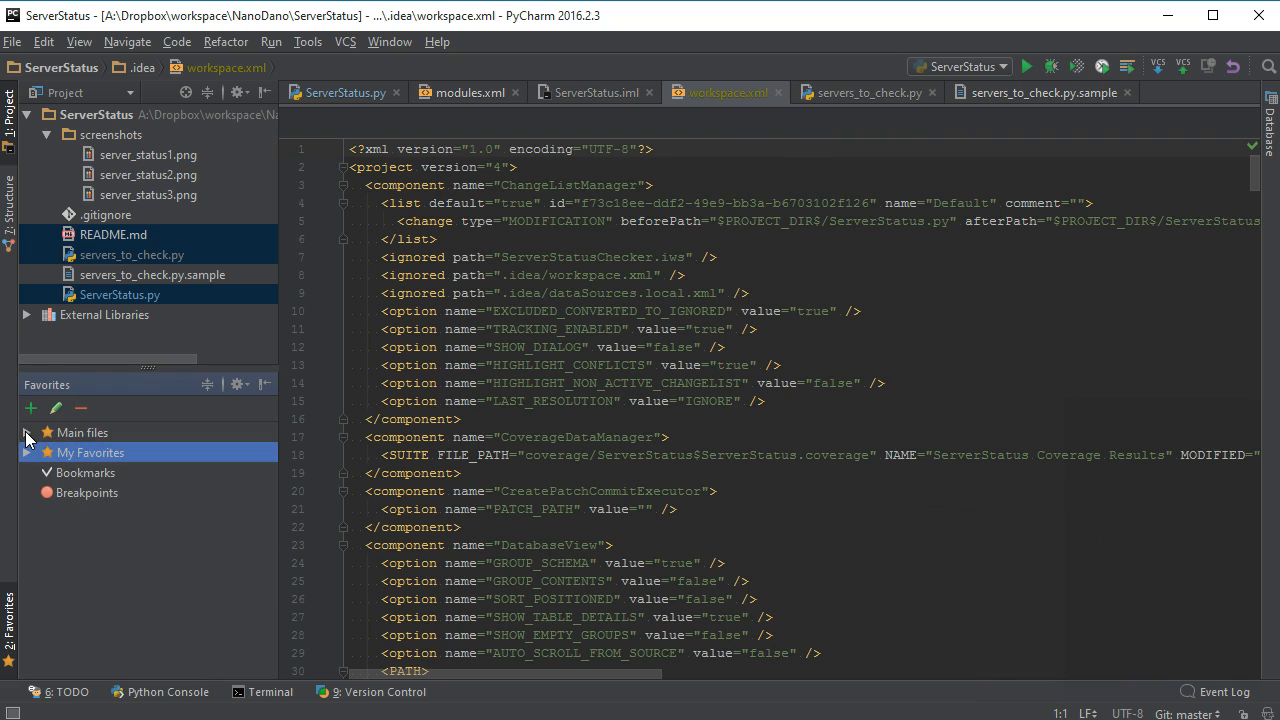
left_click(265, 385)
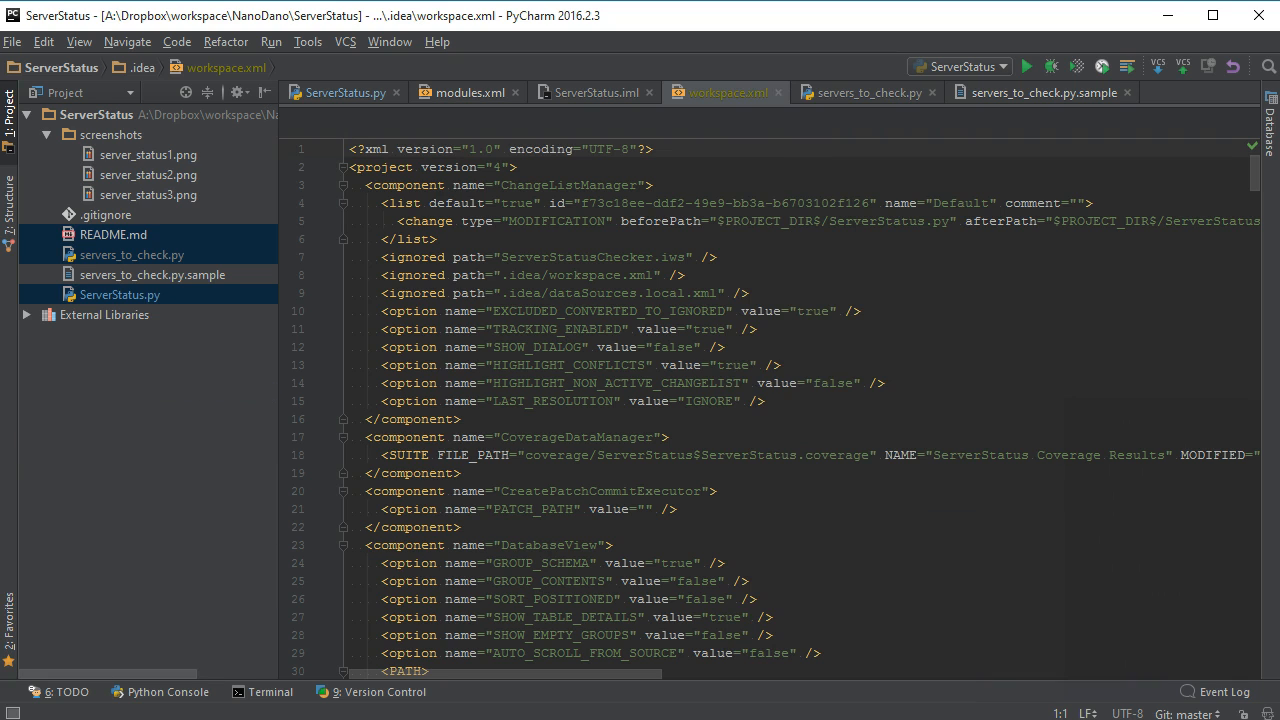
mouse_move(837, 335)
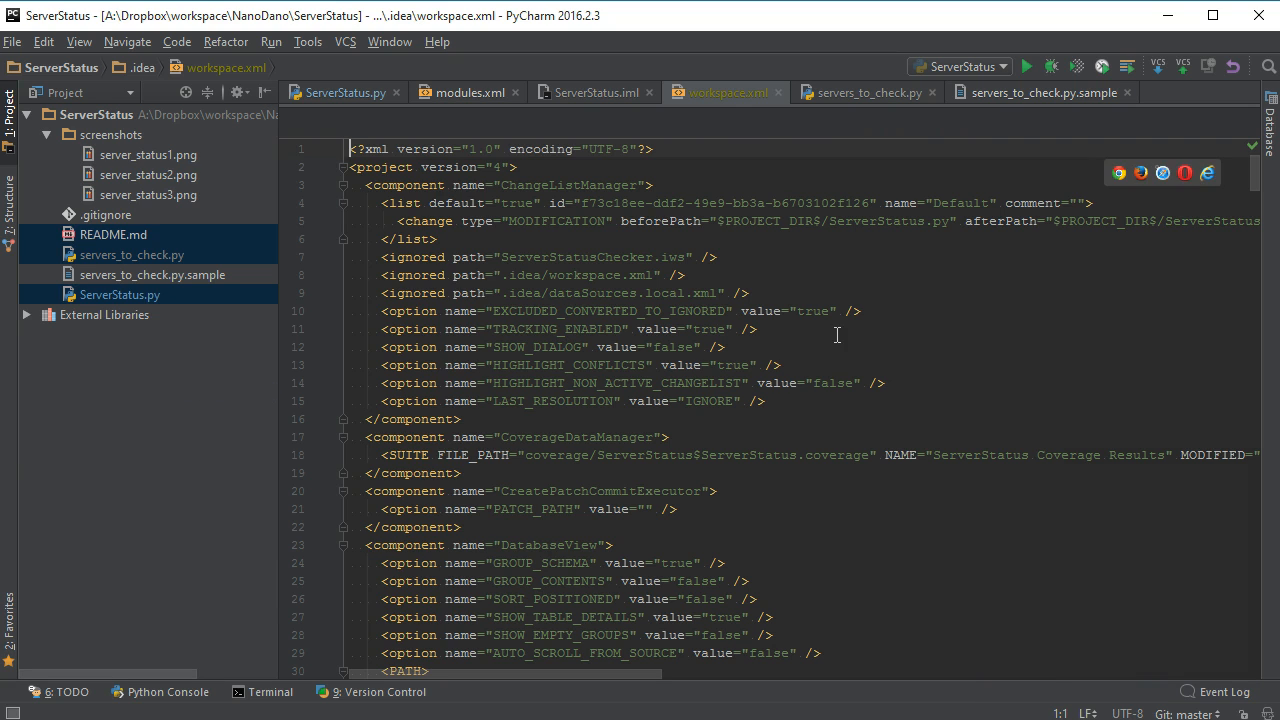
left_click(1270, 125)
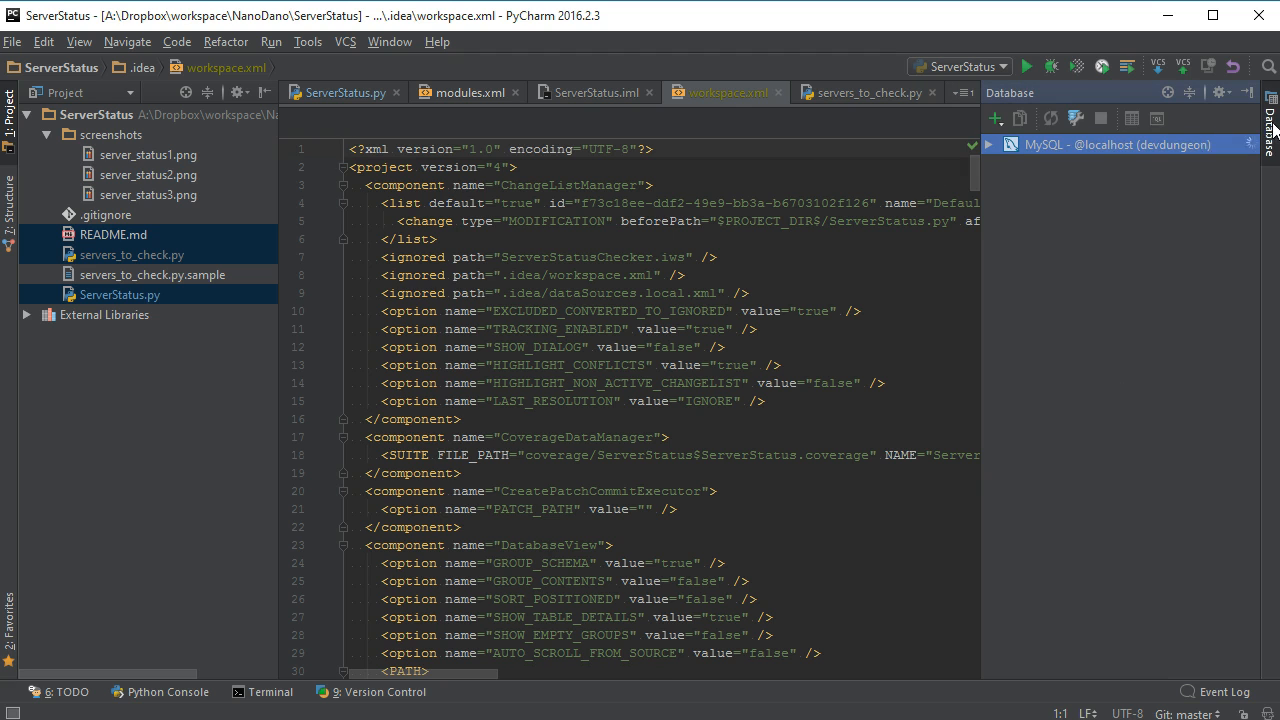
left_click_drag(979, 243, 895, 243)
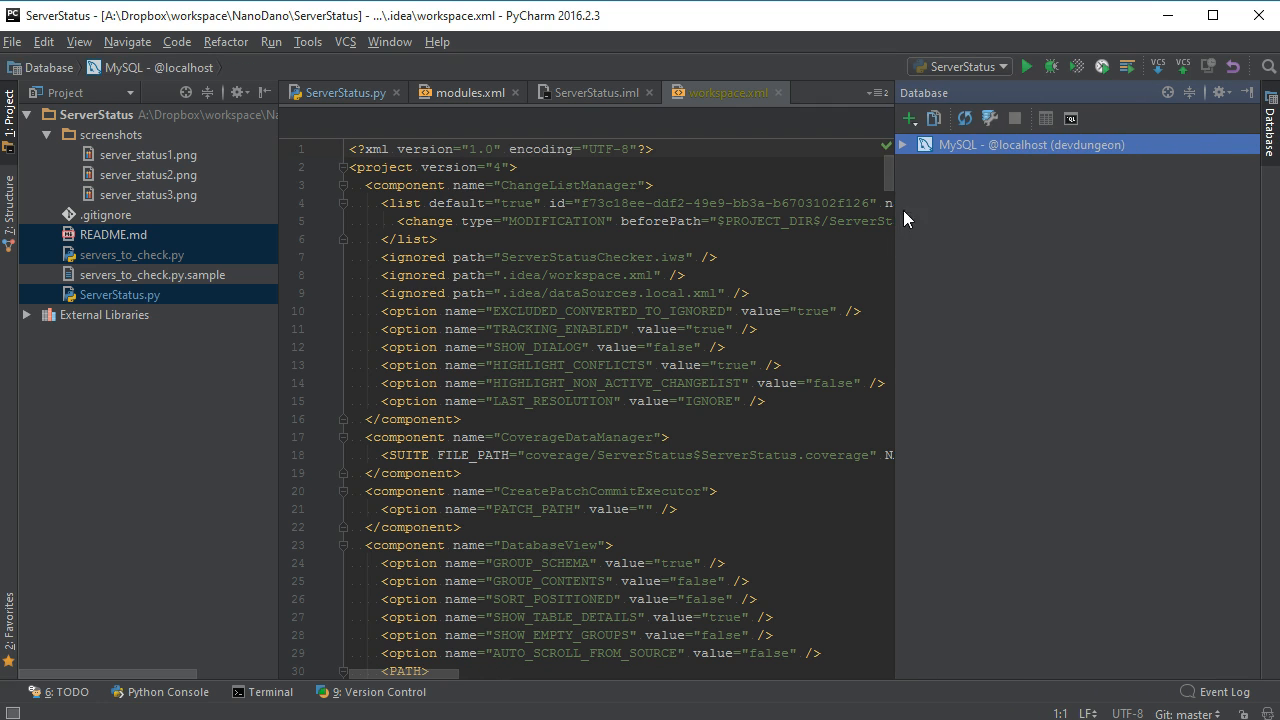
left_click(903, 146)
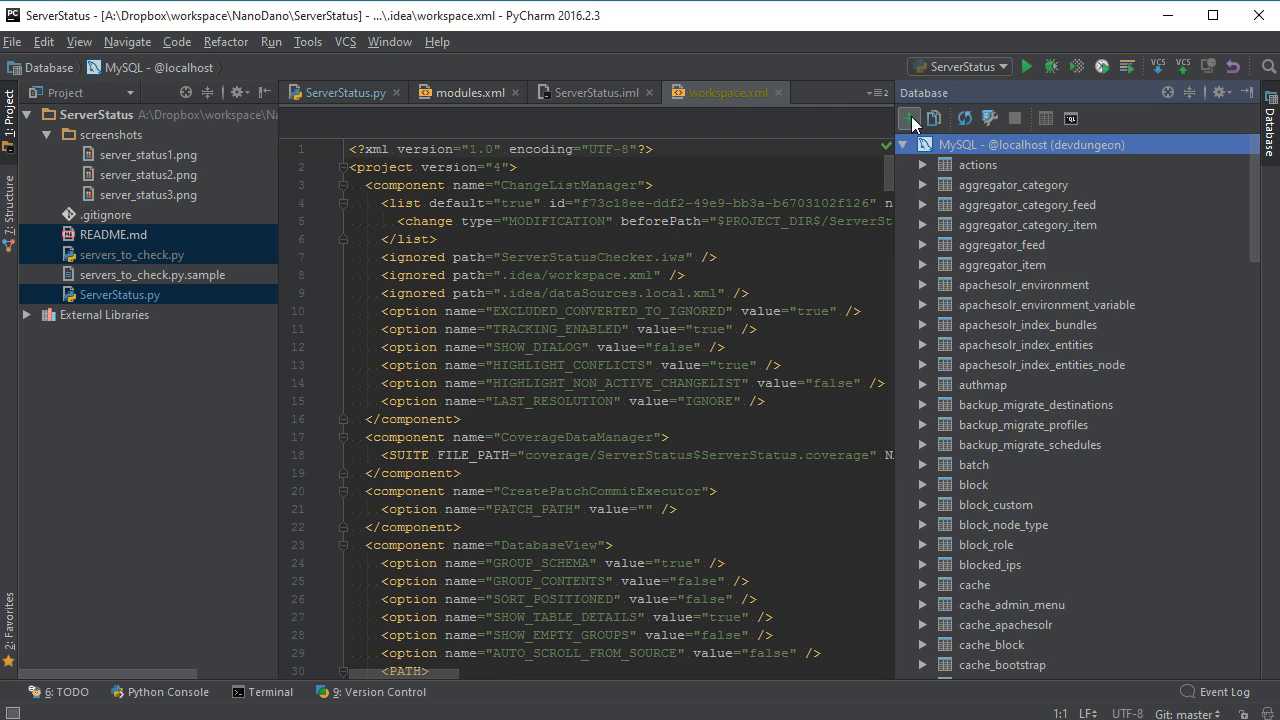
left_click(910, 118)
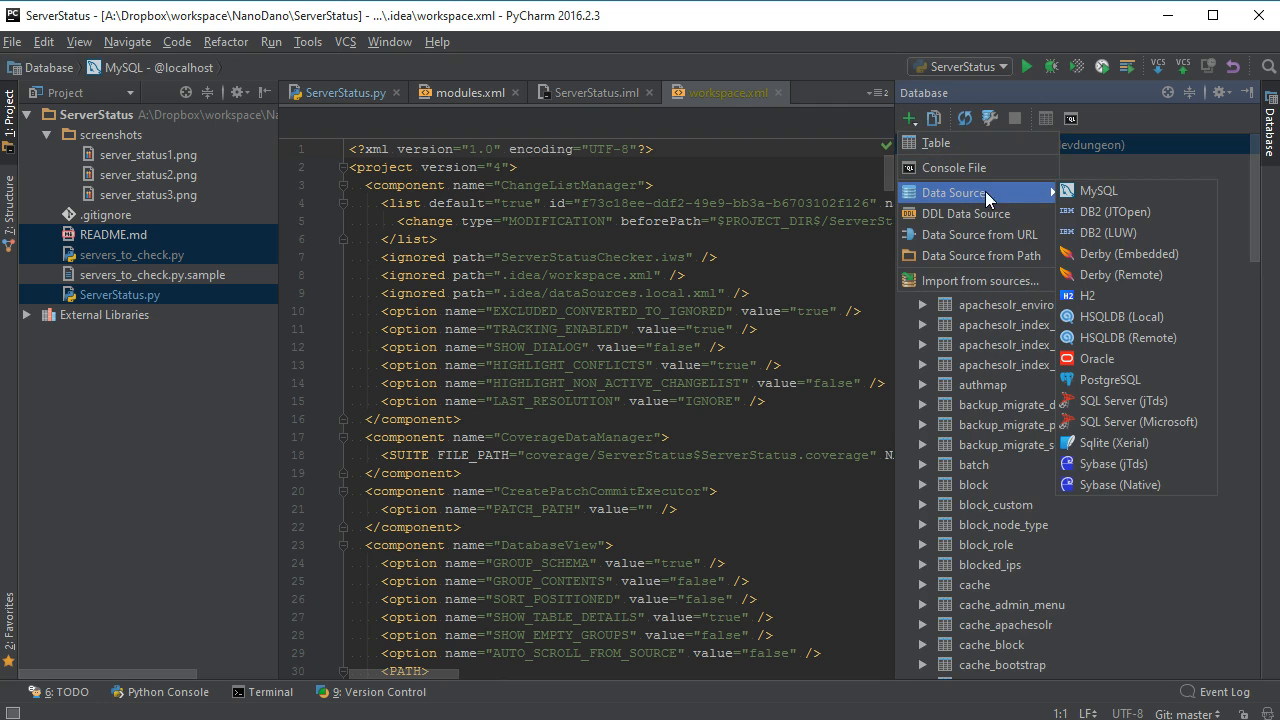
mouse_move(975, 192)
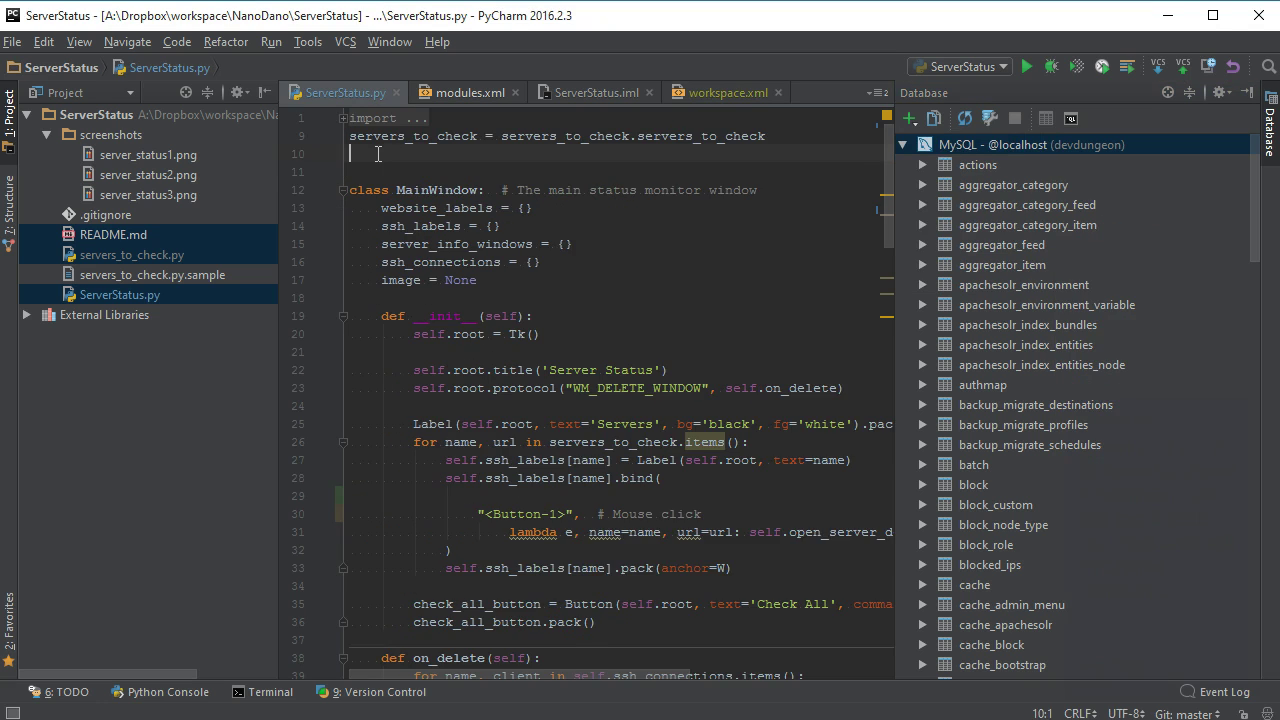
Insert the comment '# TODO Finish this project' on a new line above the MainWindow class
key("Return")
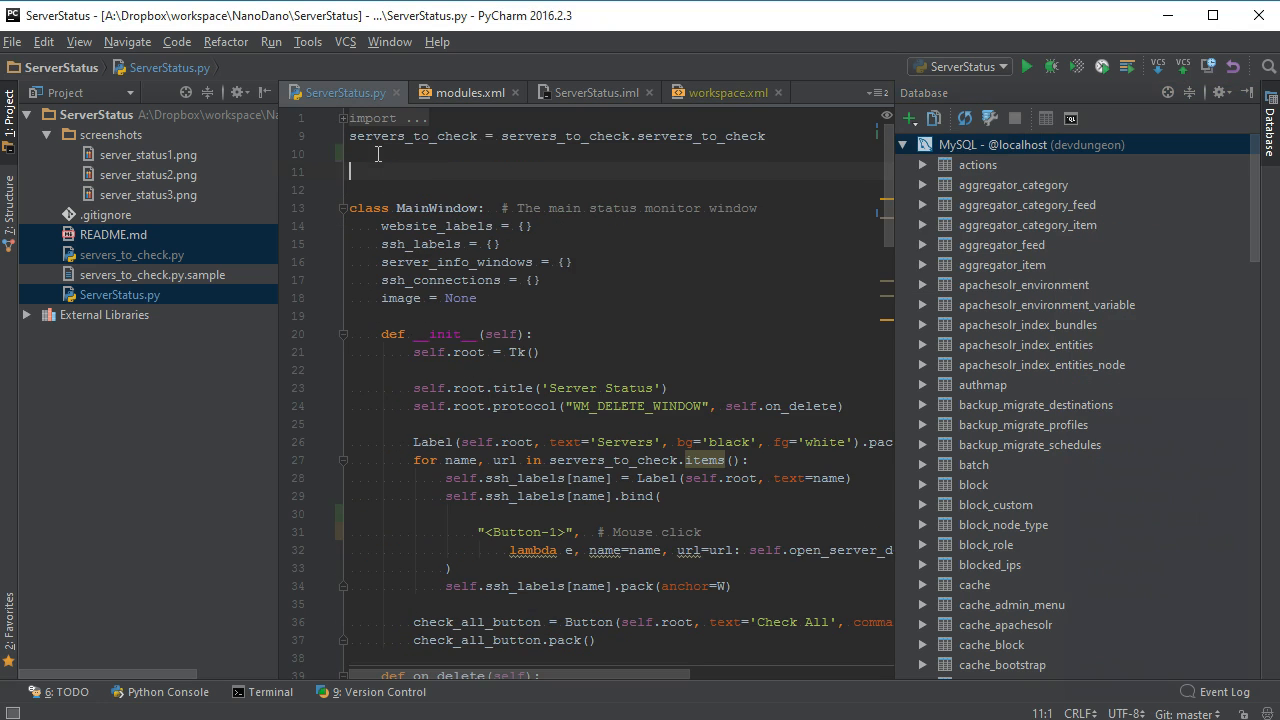
type("# TODO Fi")
type("nish this project")
key("Return")
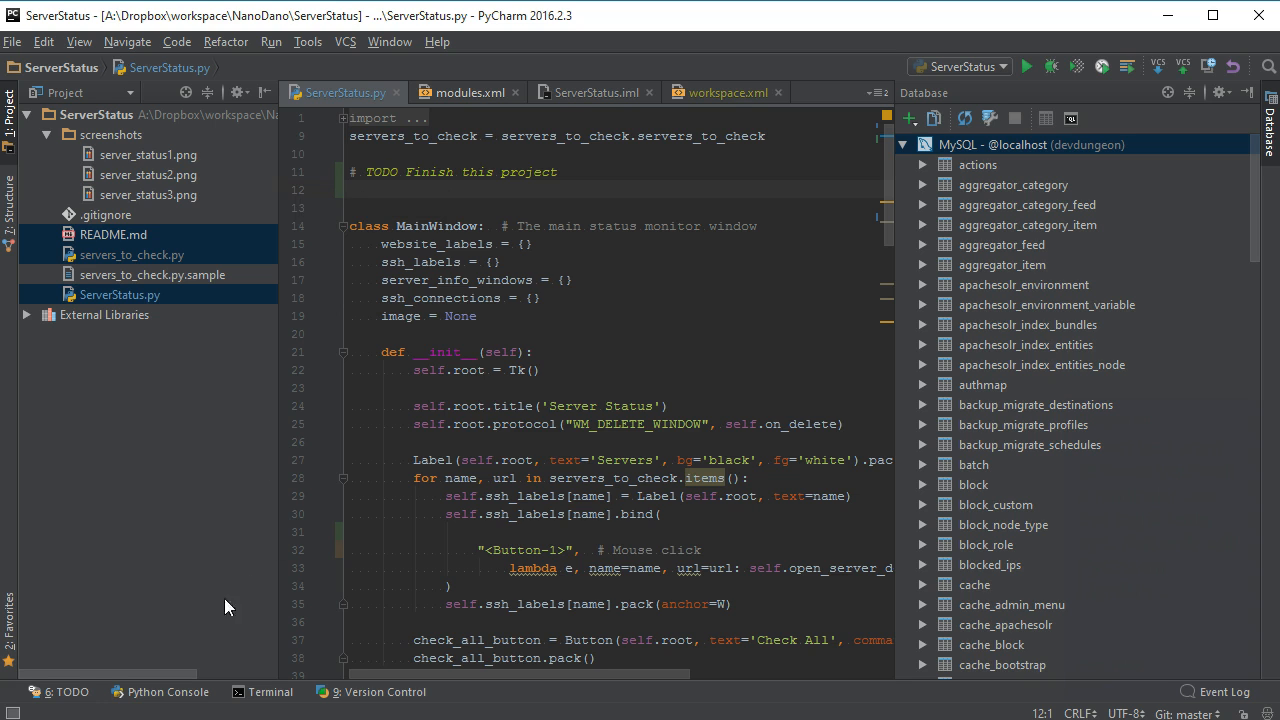
In the enlarged TODO tool window, expand ServerStatus.py to reveal the 'TODO Finish this project' entry
left_click(58, 692)
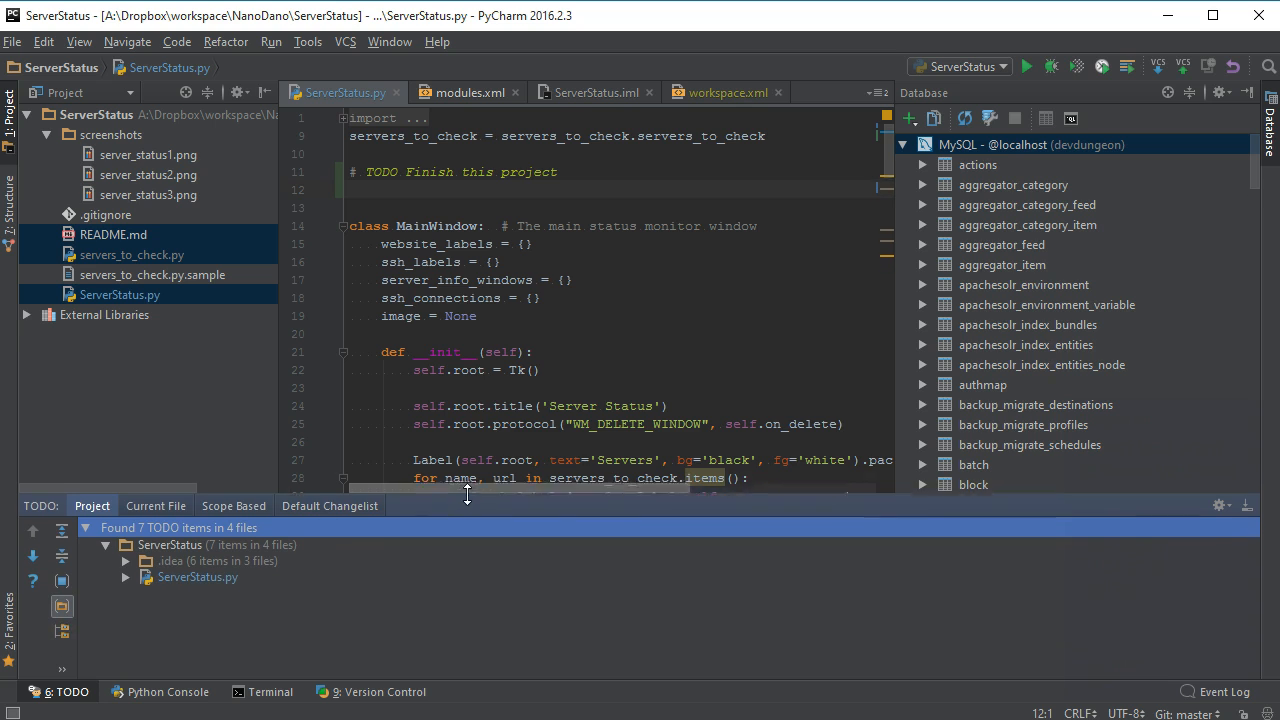
left_click_drag(459, 520, 462, 458)
left_click(126, 542)
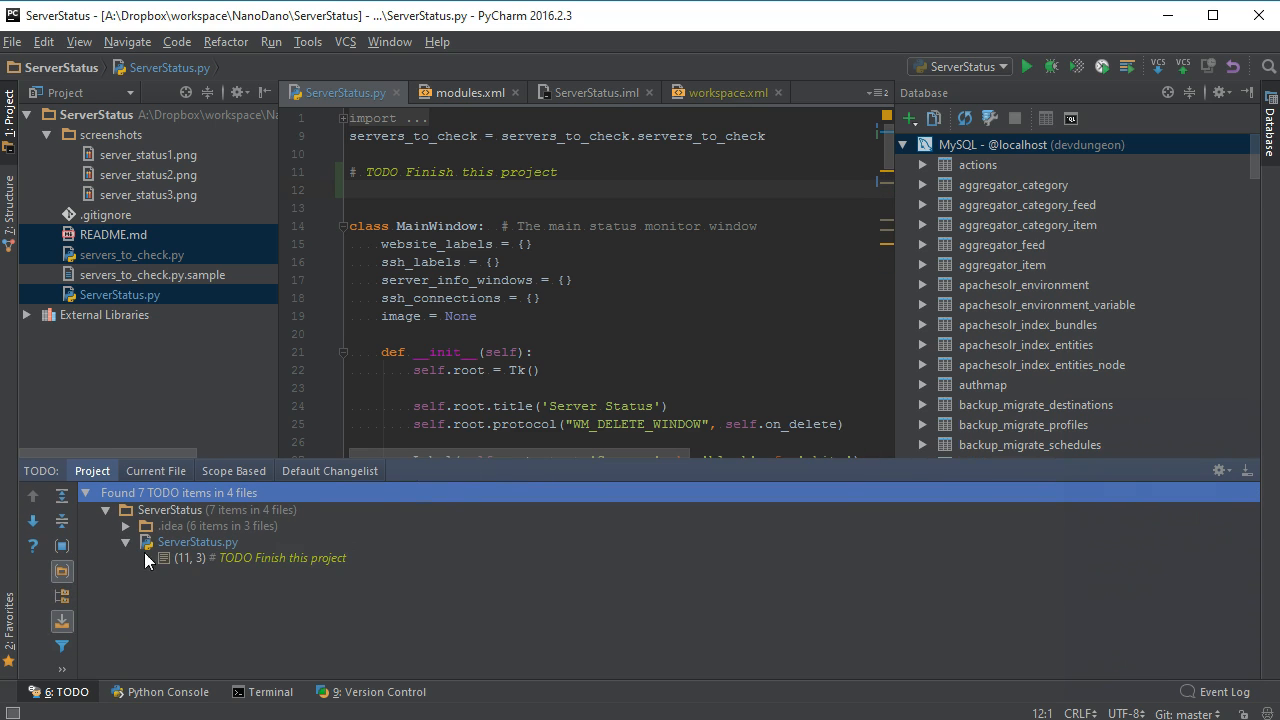
left_click(106, 510)
left_click(106, 511)
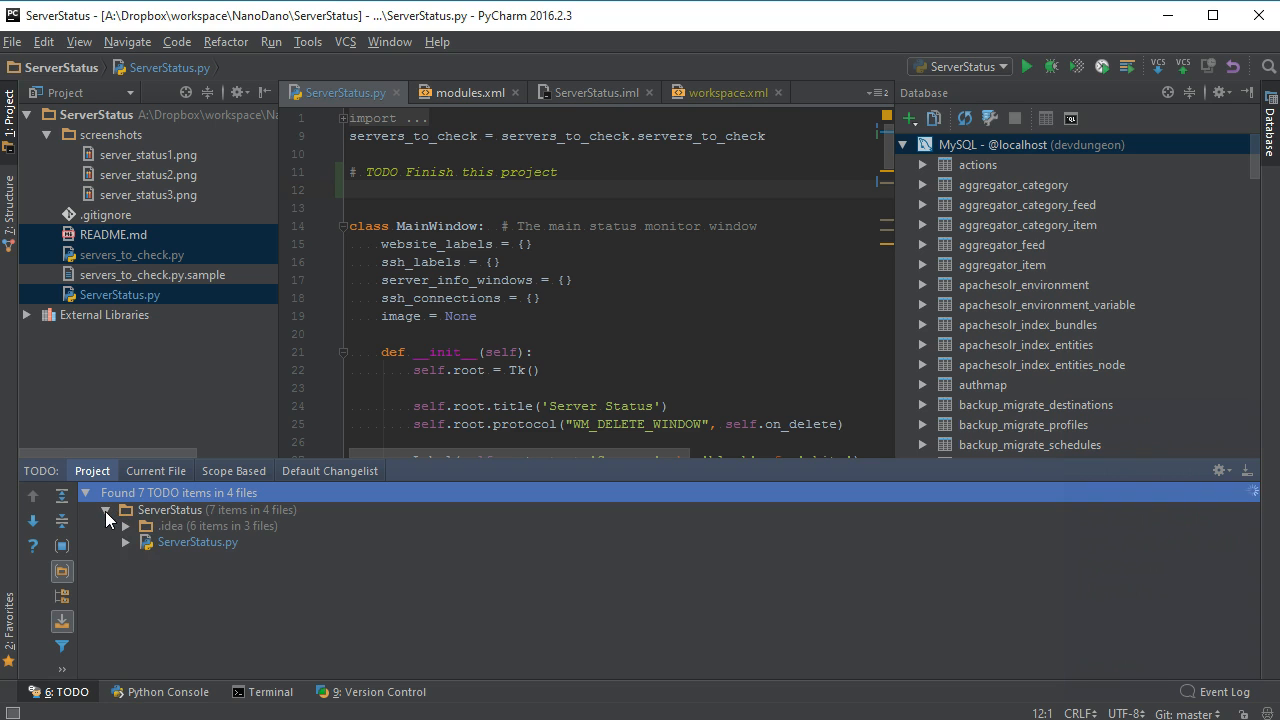
left_click(125, 543)
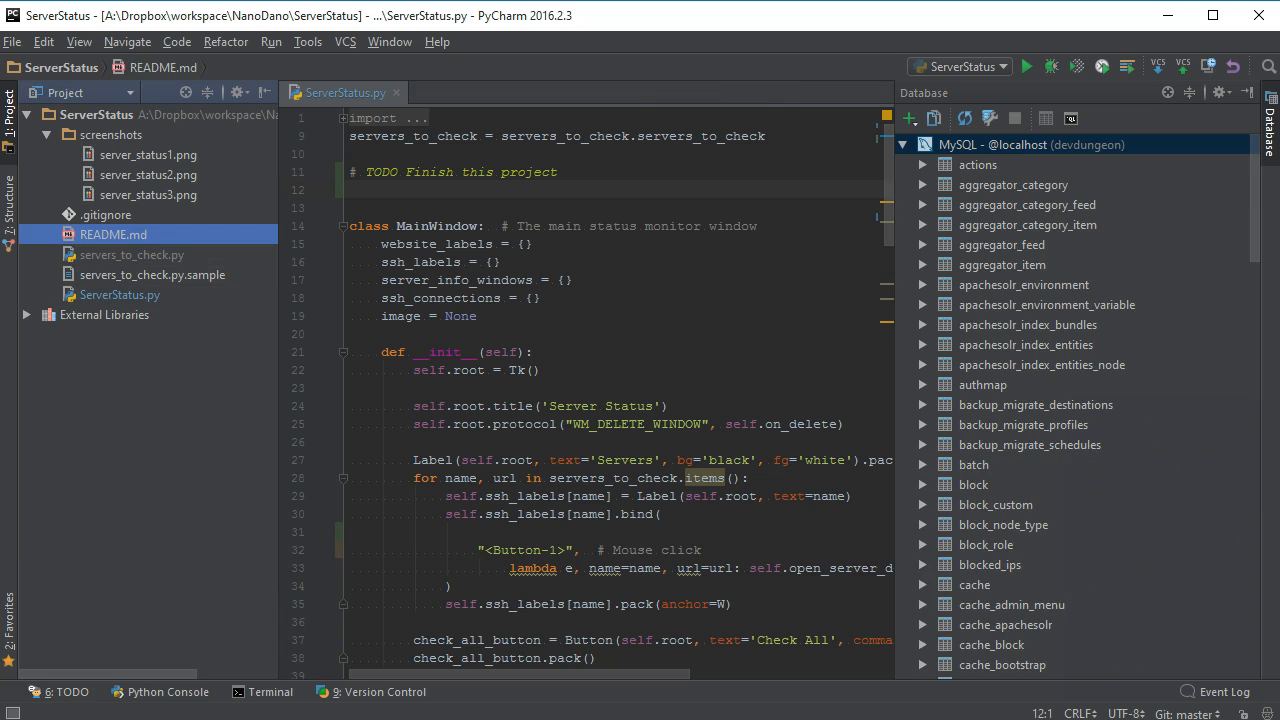
left_click(12, 41)
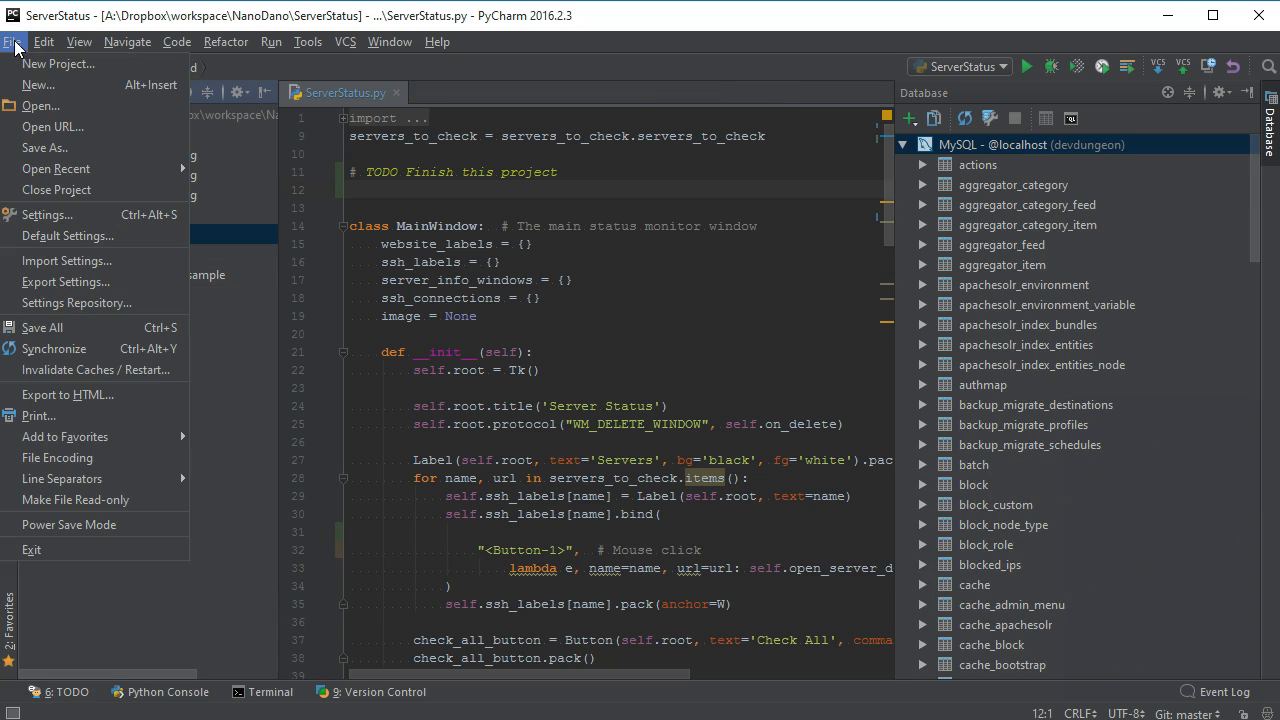
left_click(59, 214)
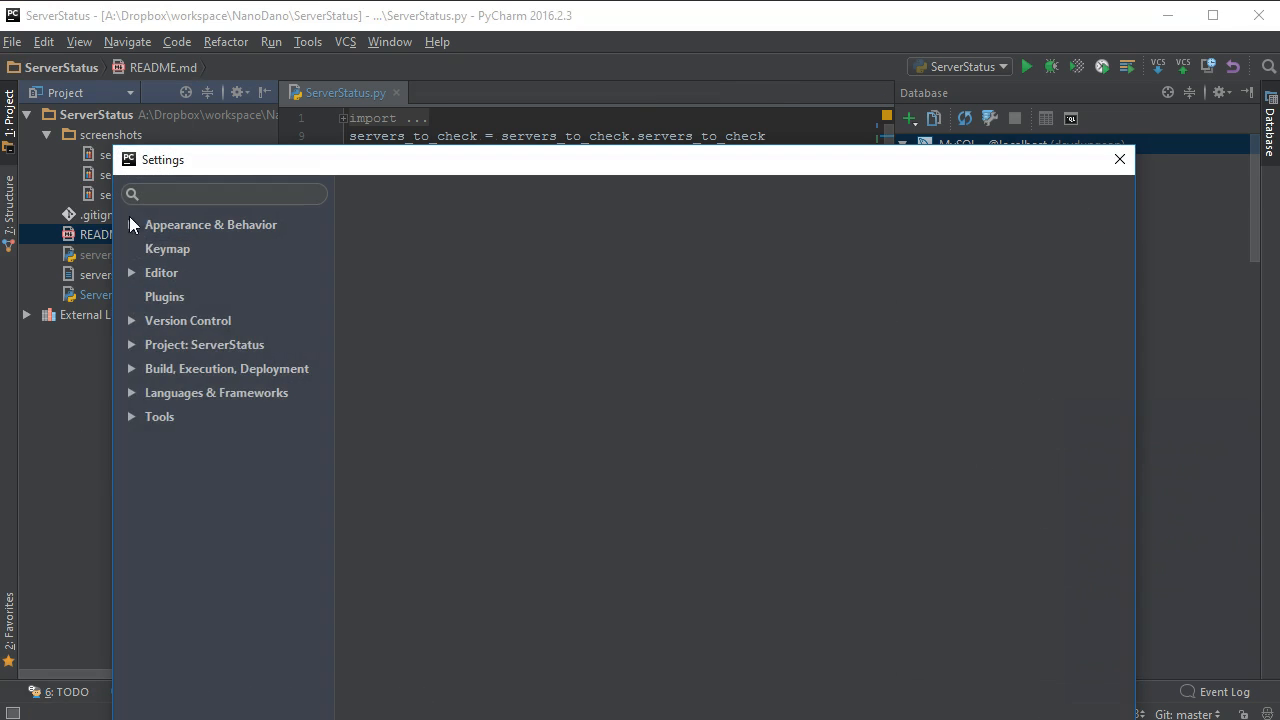
left_click(136, 230)
left_click(128, 223)
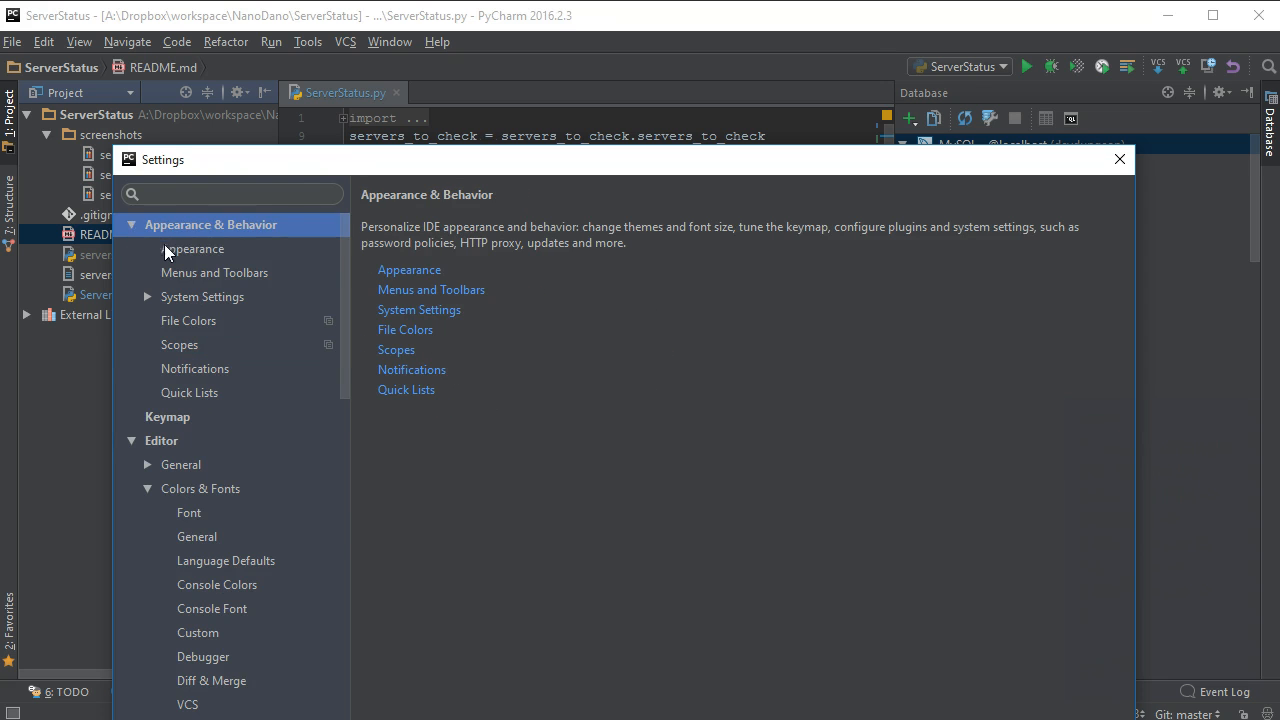
left_click(180, 250)
left_click(497, 257)
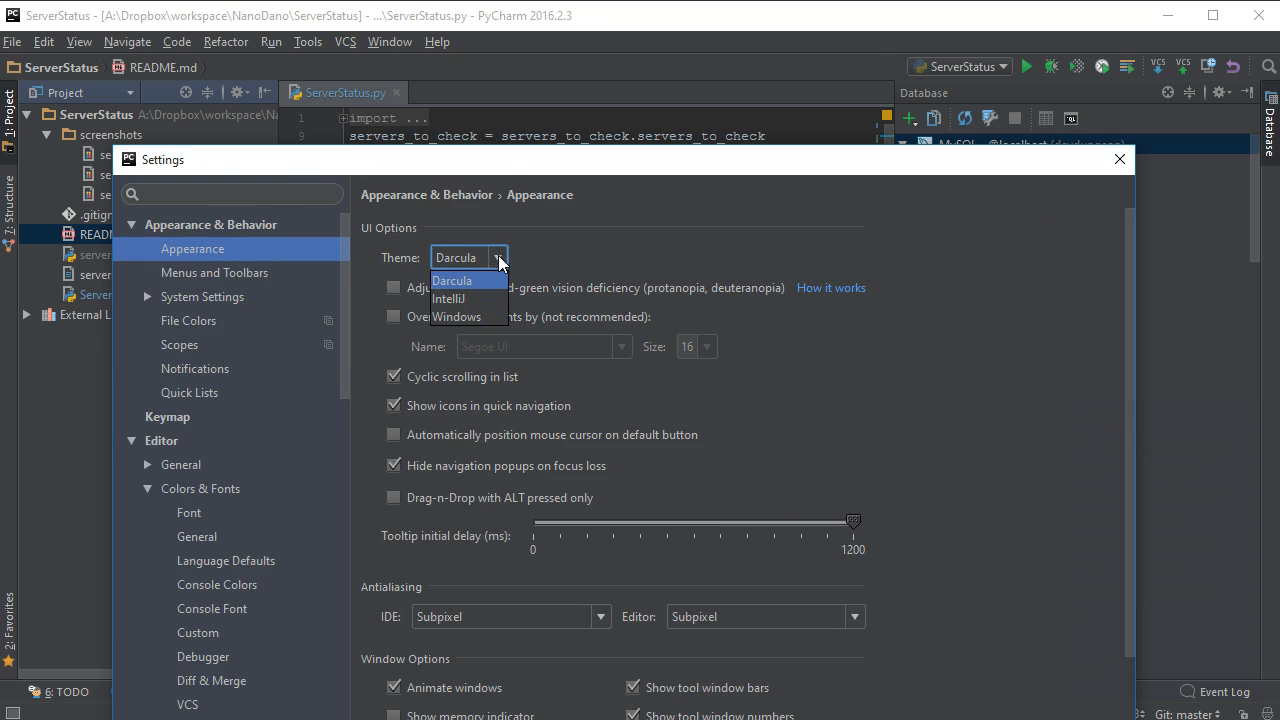
left_click(470, 281)
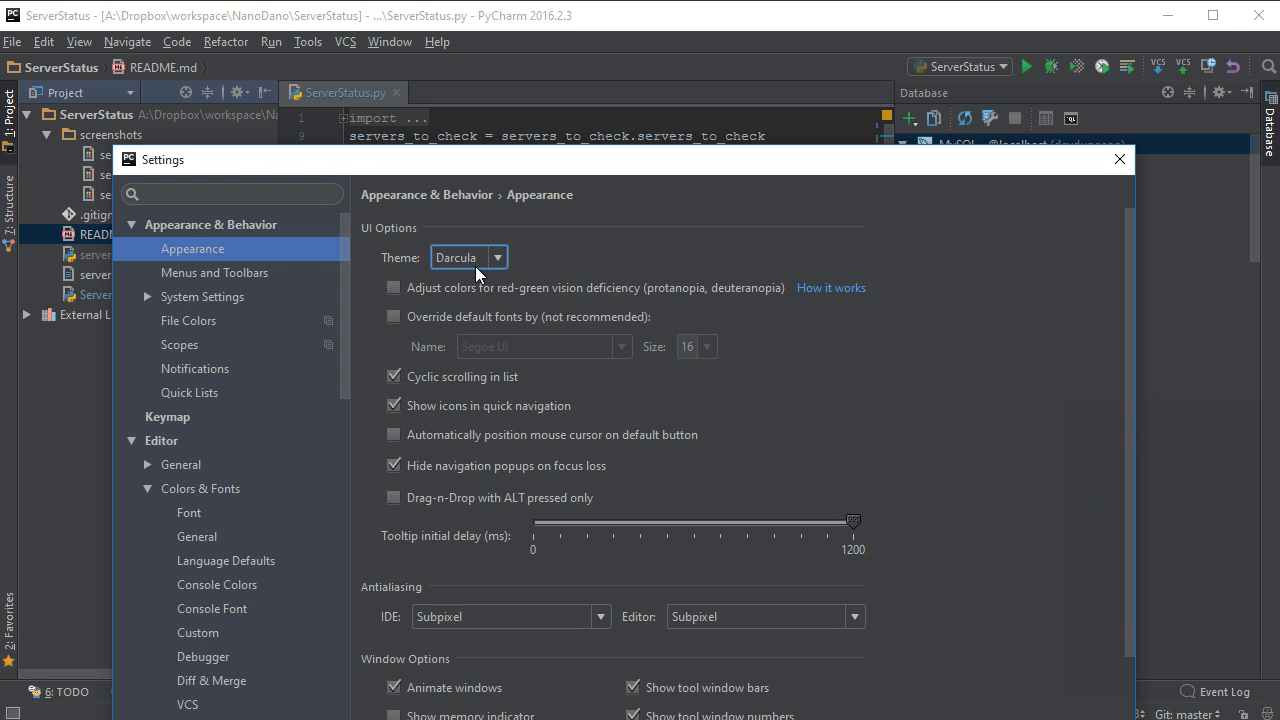
key("Escape")
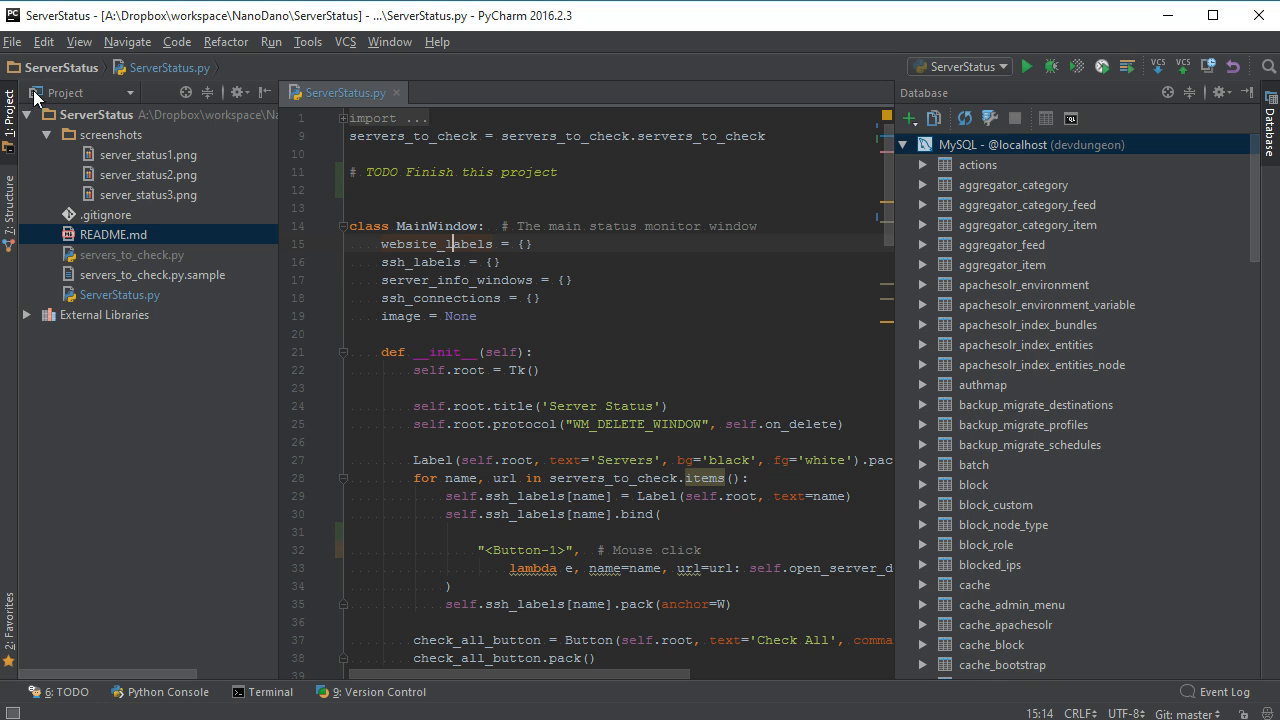
Switch to the Structure view of ServerStatus.py, expand MainWindow and ServerInfoWindow, and sort members alphabetically
left_click(122, 94)
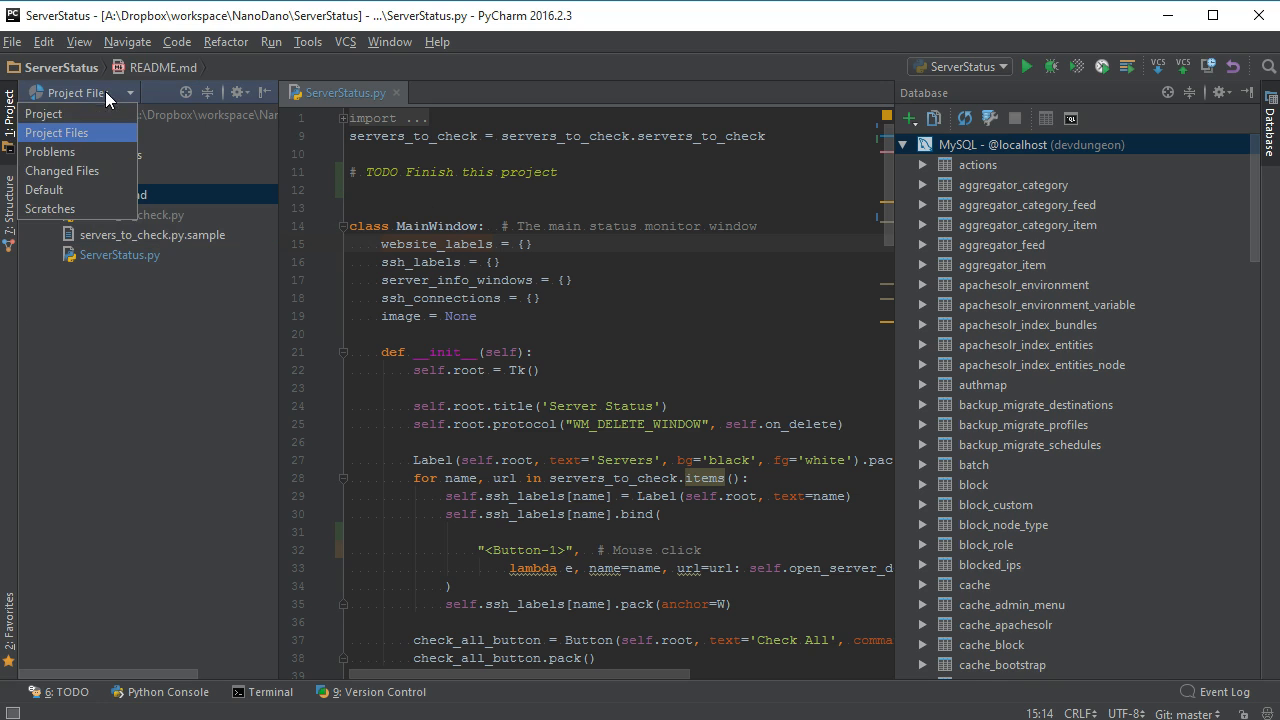
left_click(43, 113)
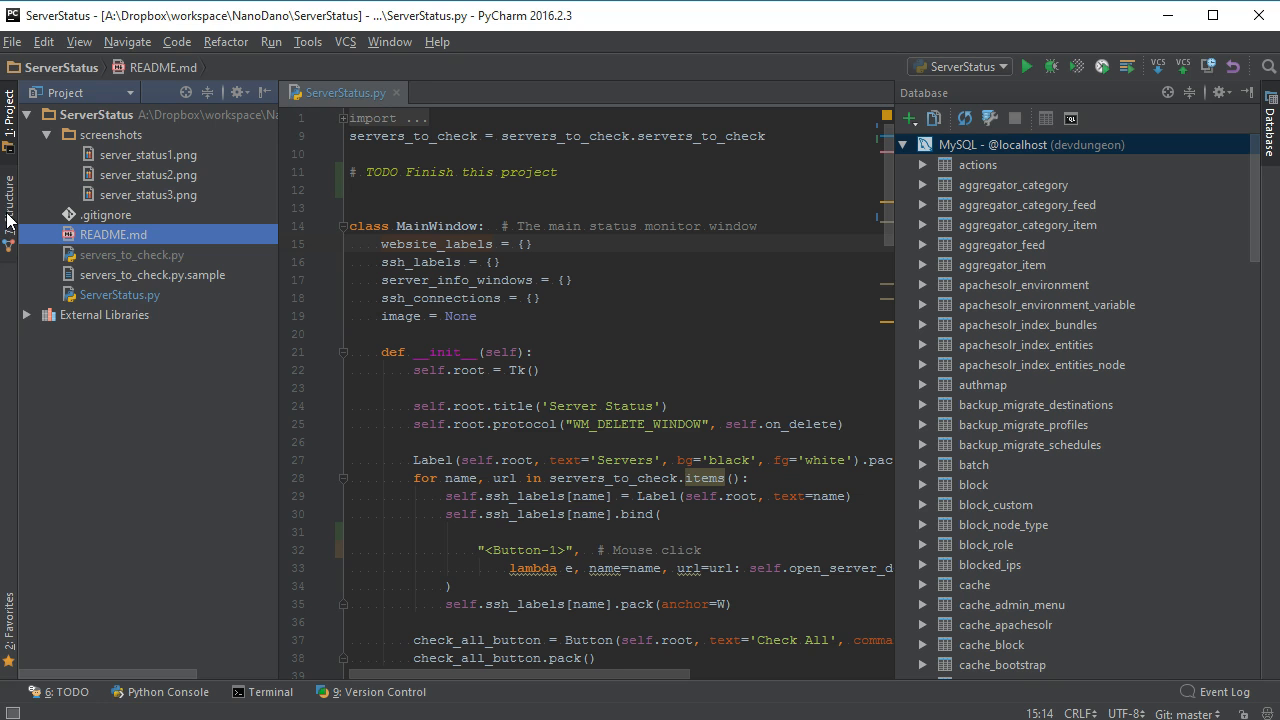
left_click(8, 218)
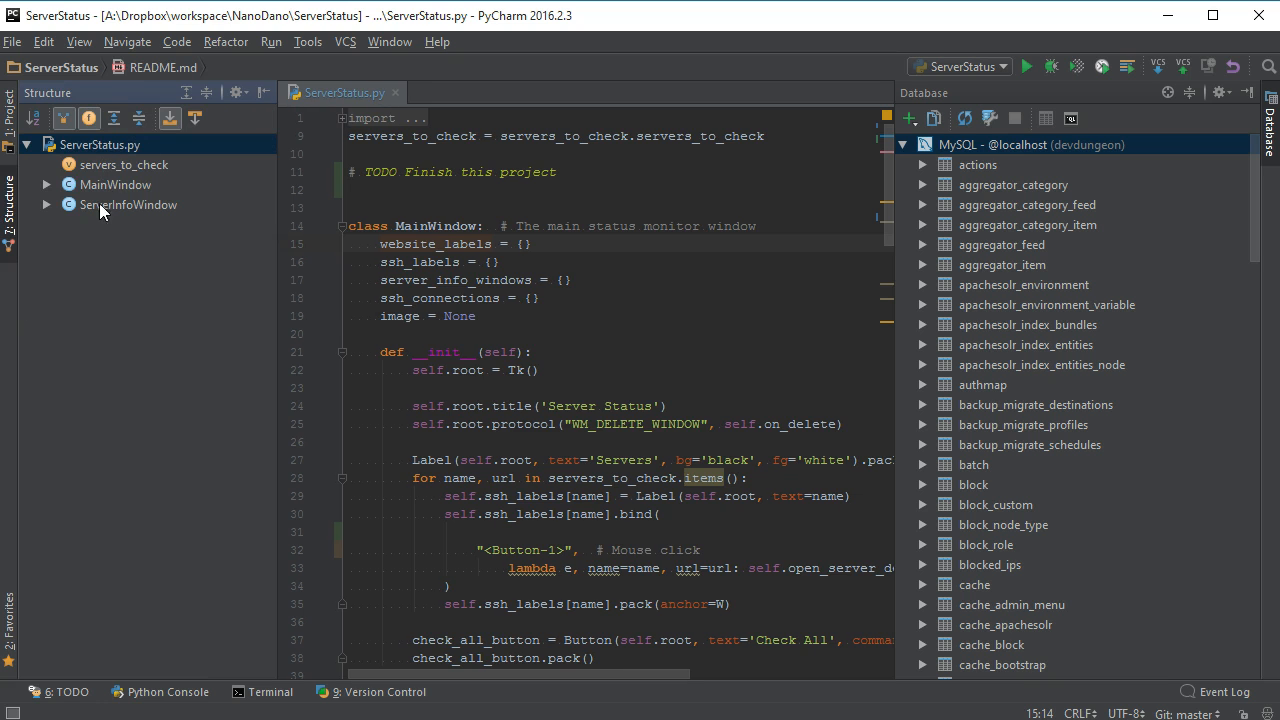
left_click(45, 204)
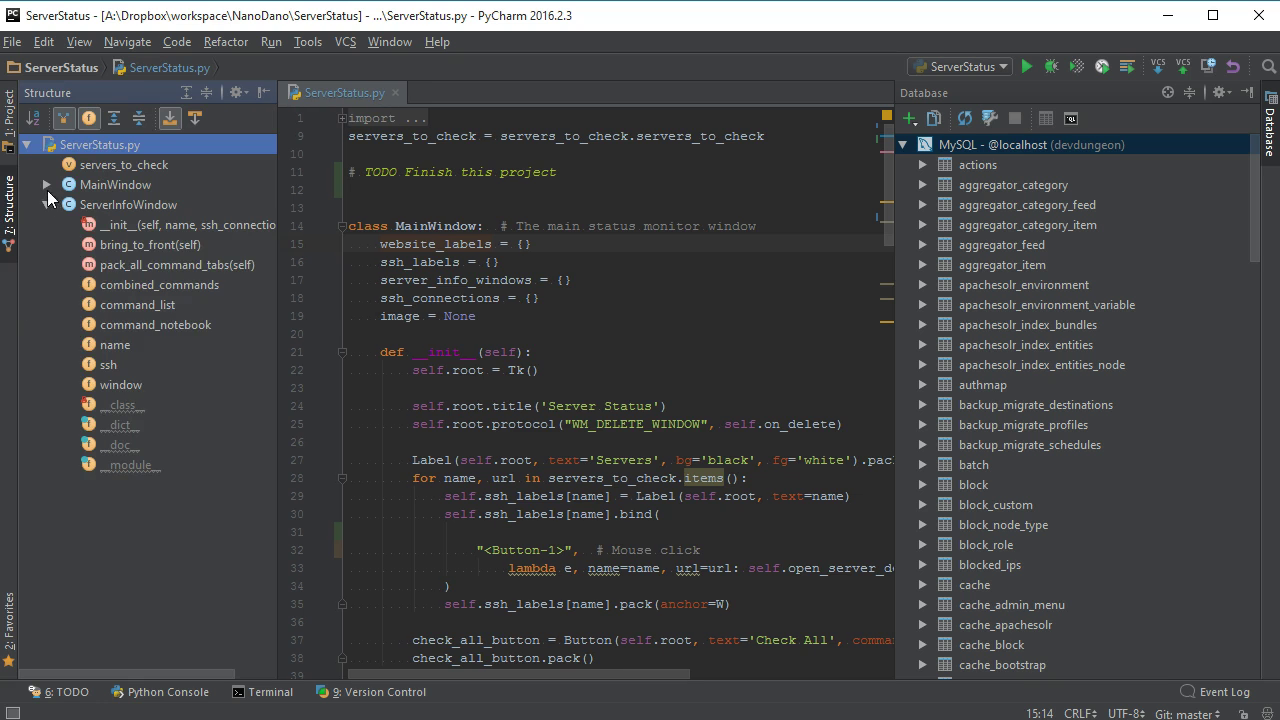
left_click(33, 120)
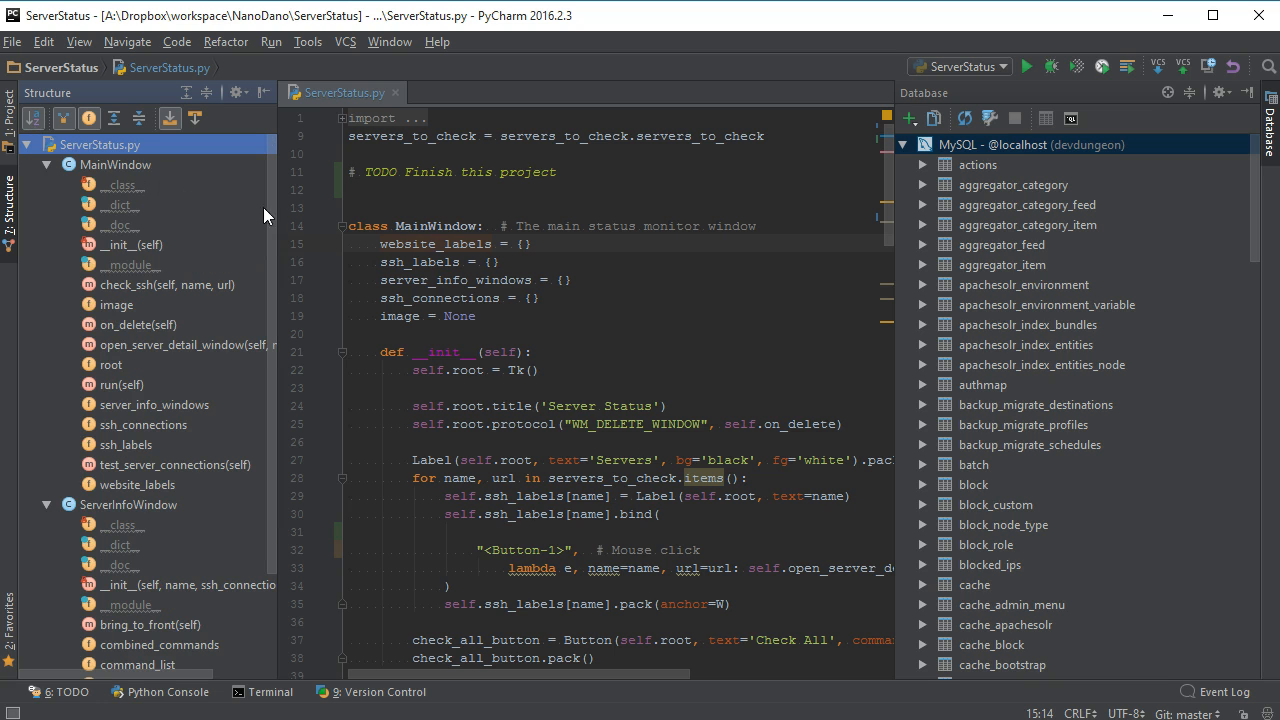
left_click_drag(271, 210, 267, 293)
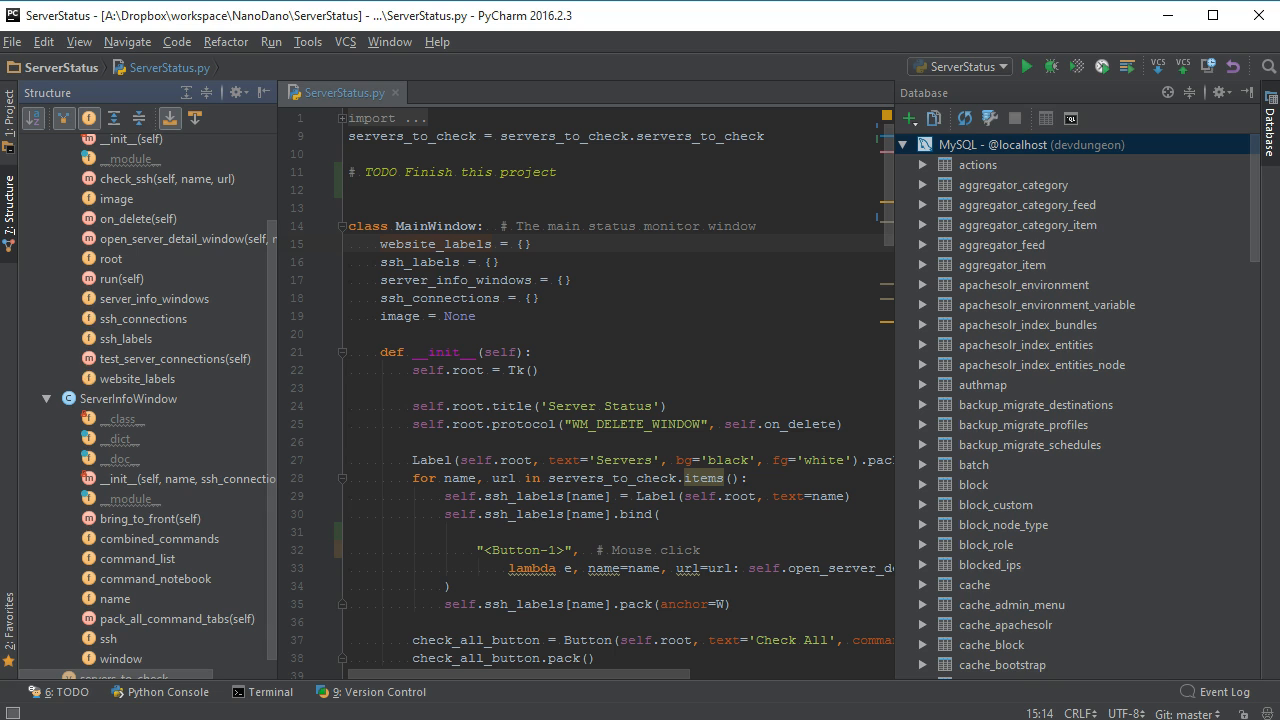
Restore the default layout, then toggle line comments on MainWindow's attribute lines 15–18 and leave them uncommented
key("shift+F12")
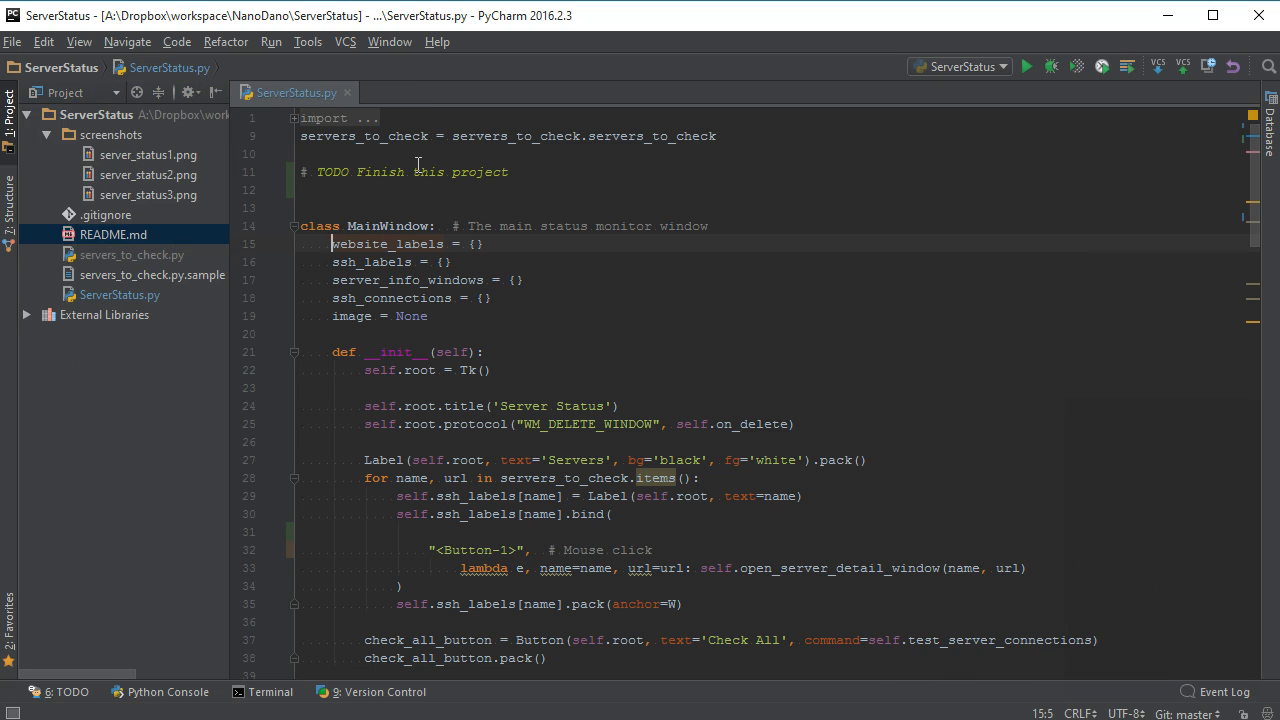
key("ctrl+slash")
key("ctrl+slash")
key("ctrl+slash")
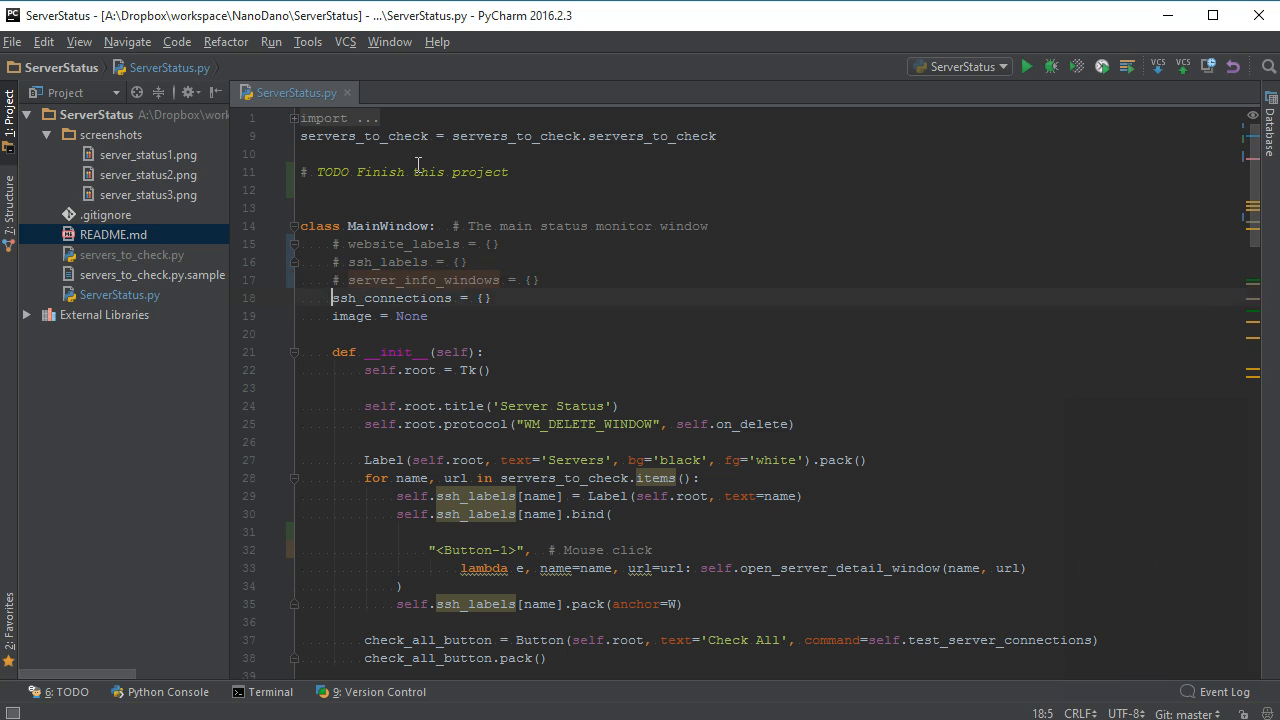
key("ctrl+slash")
key("Up")
key("Up")
key("Up")
key("Up")
key("shift+Down")
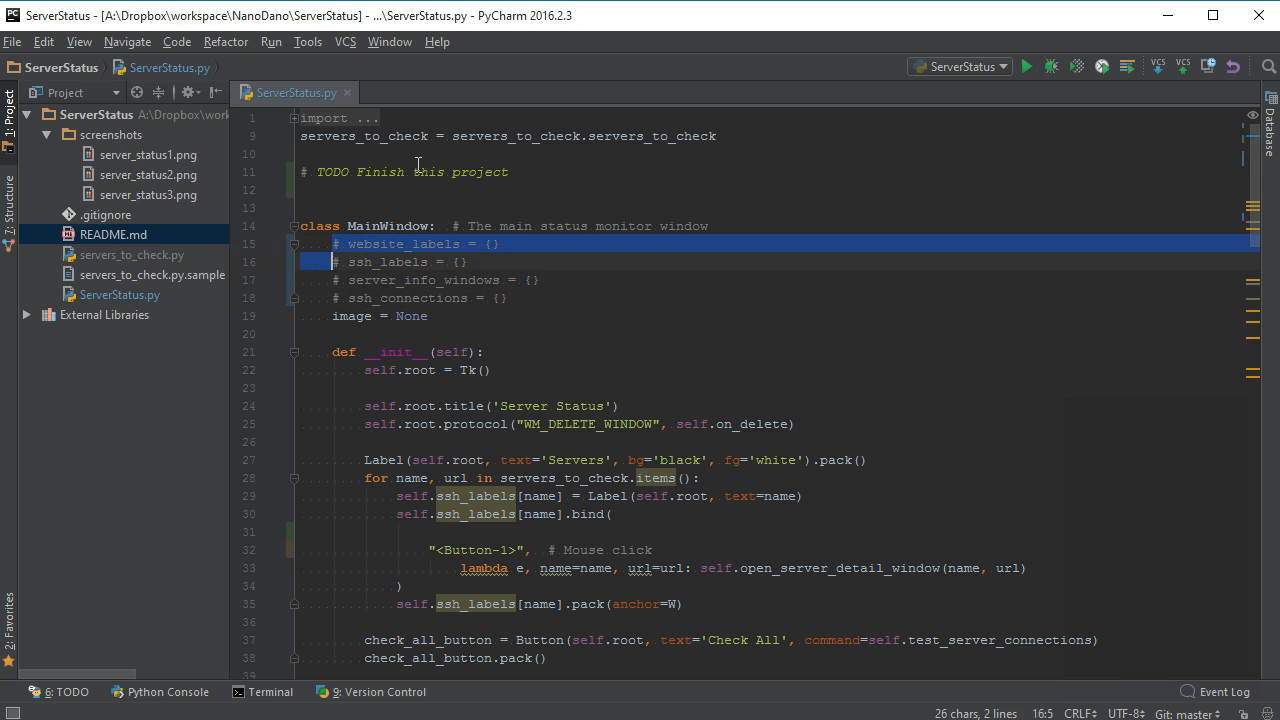
key("shift+Down")
key("shift+Down")
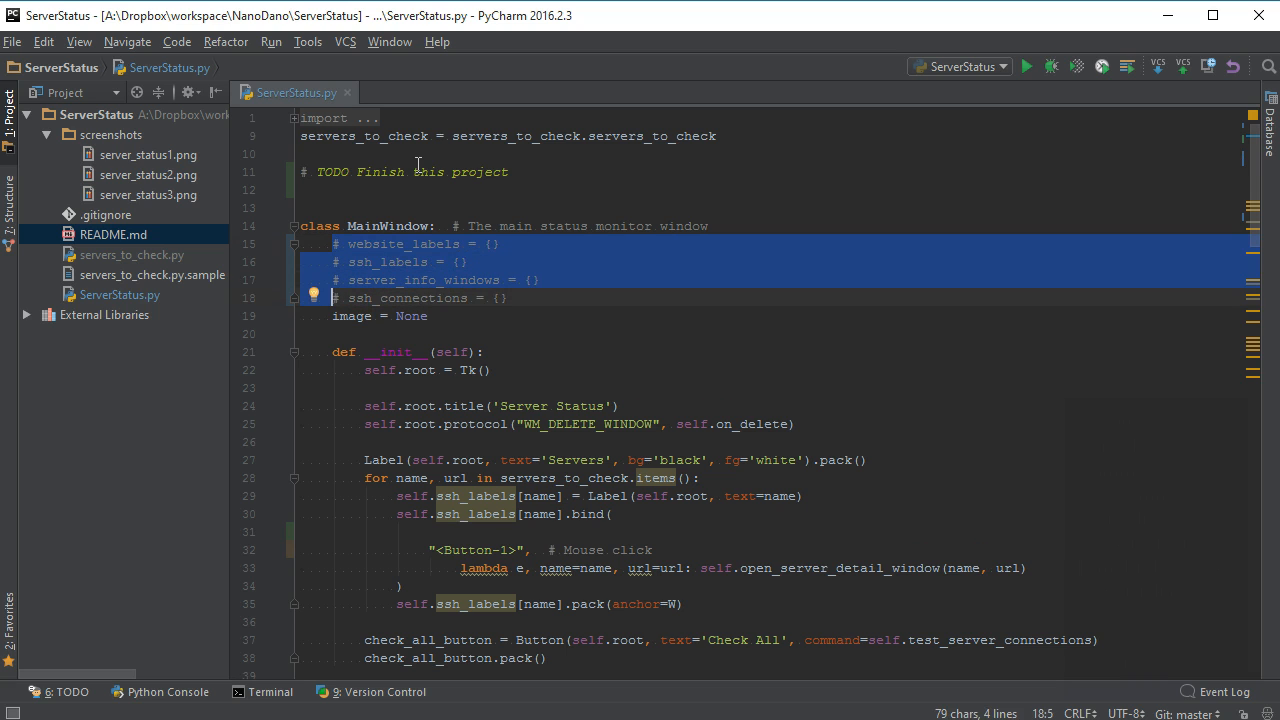
key("ctrl+slash")
key("ctrl+slash")
key("ctrl+slash")
key("ctrl+slash")
key("ctrl+slash")
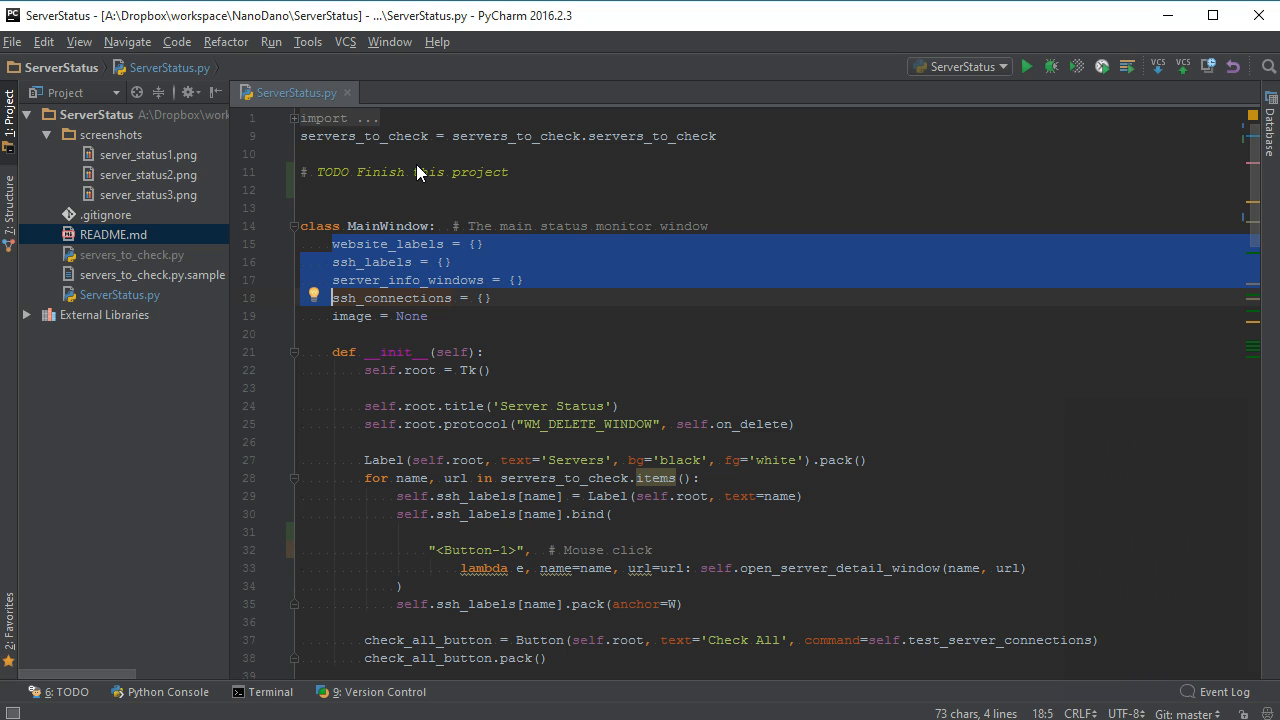
Delete the four attribute lines from website_labels down with Ctrl+Y, undoing to keep image = None
left_click(332, 244)
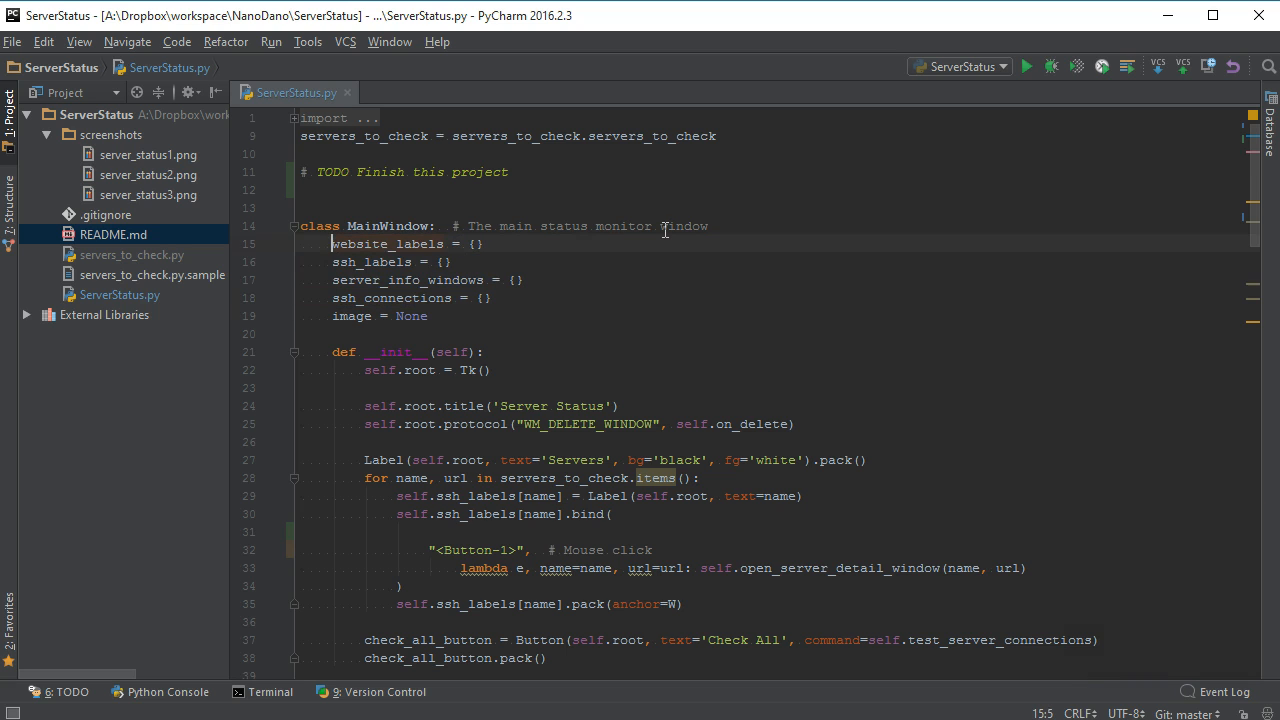
key("ctrl+y")
key("ctrl+y")
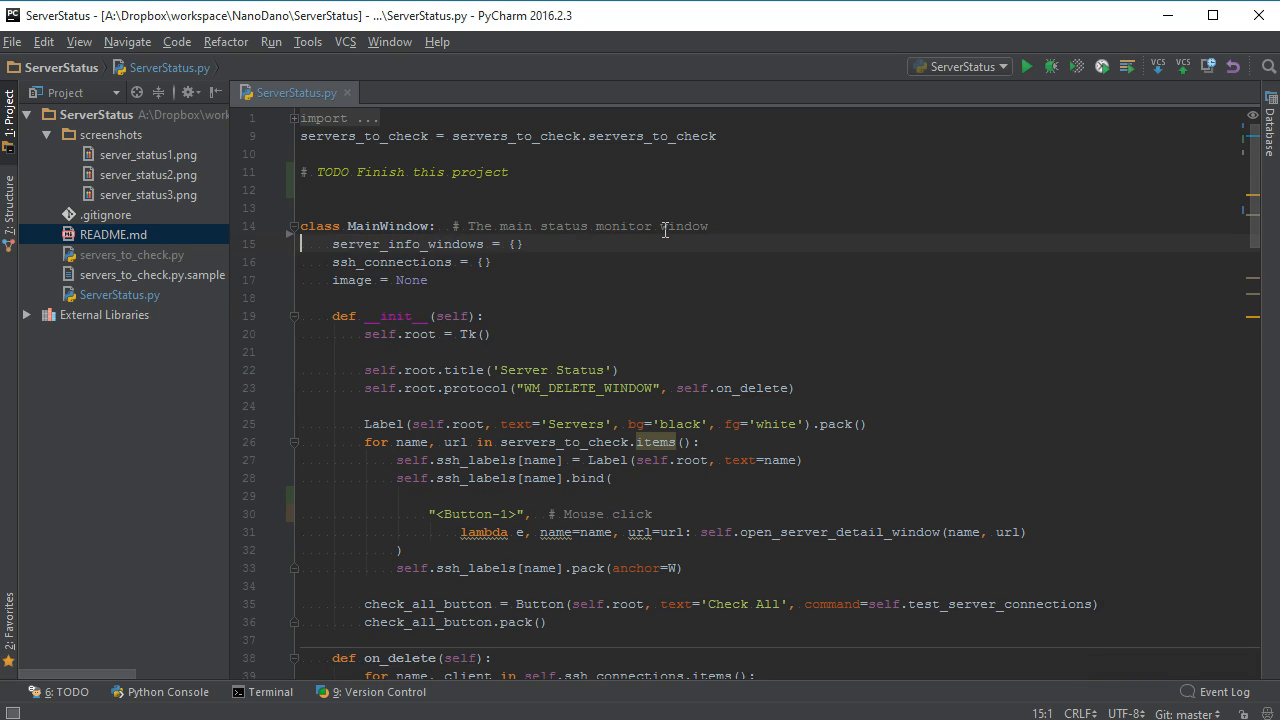
key("ctrl+y")
key("ctrl+y")
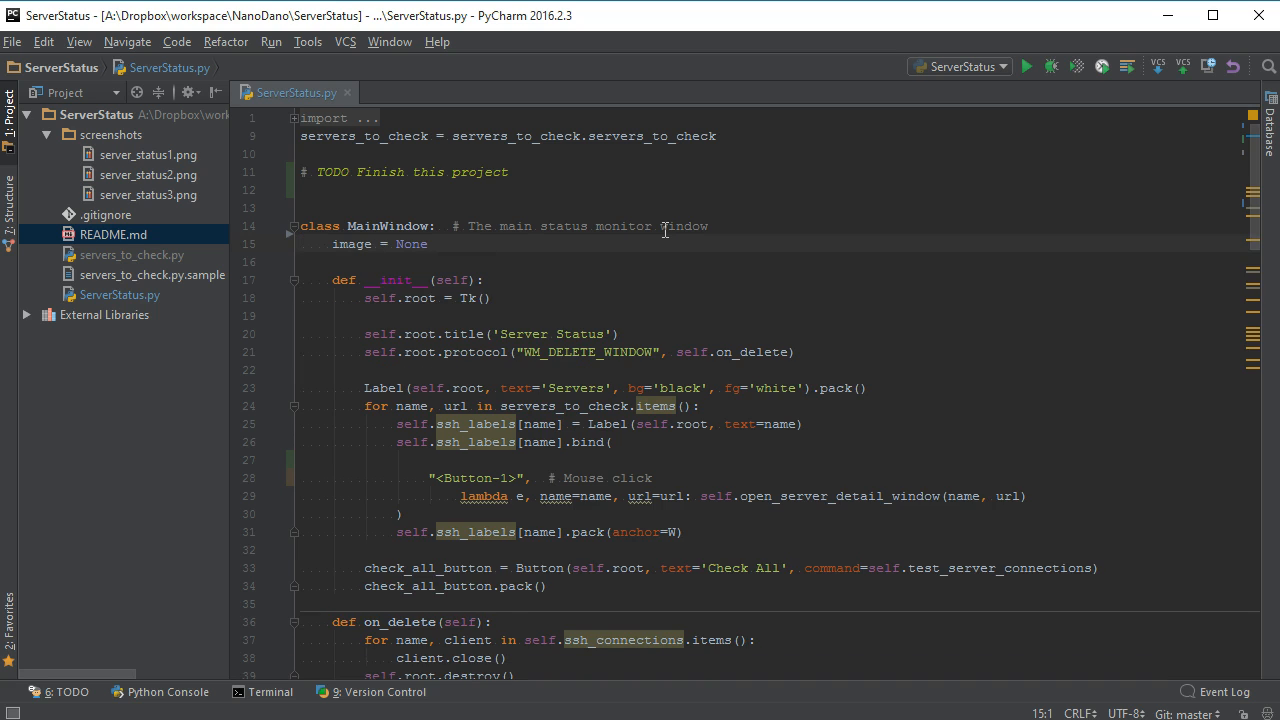
key("ctrl+y")
key("ctrl+z")
key("ctrl+y")
key("ctrl+z")
Start a new self. line under self.root = Tk() and repeatedly pop up then dismiss MainWindow member completion
left_click(533, 298)
key("Return")
type("self.")
key("Escape")
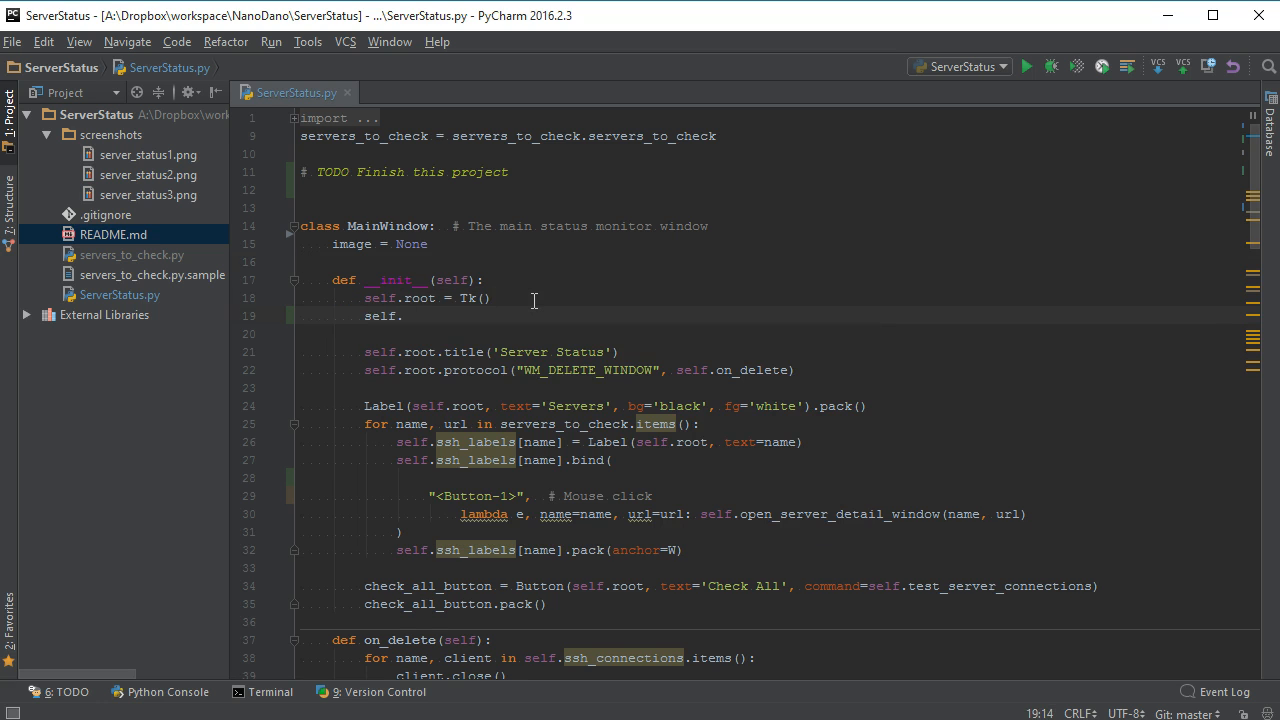
key("ctrl+space")
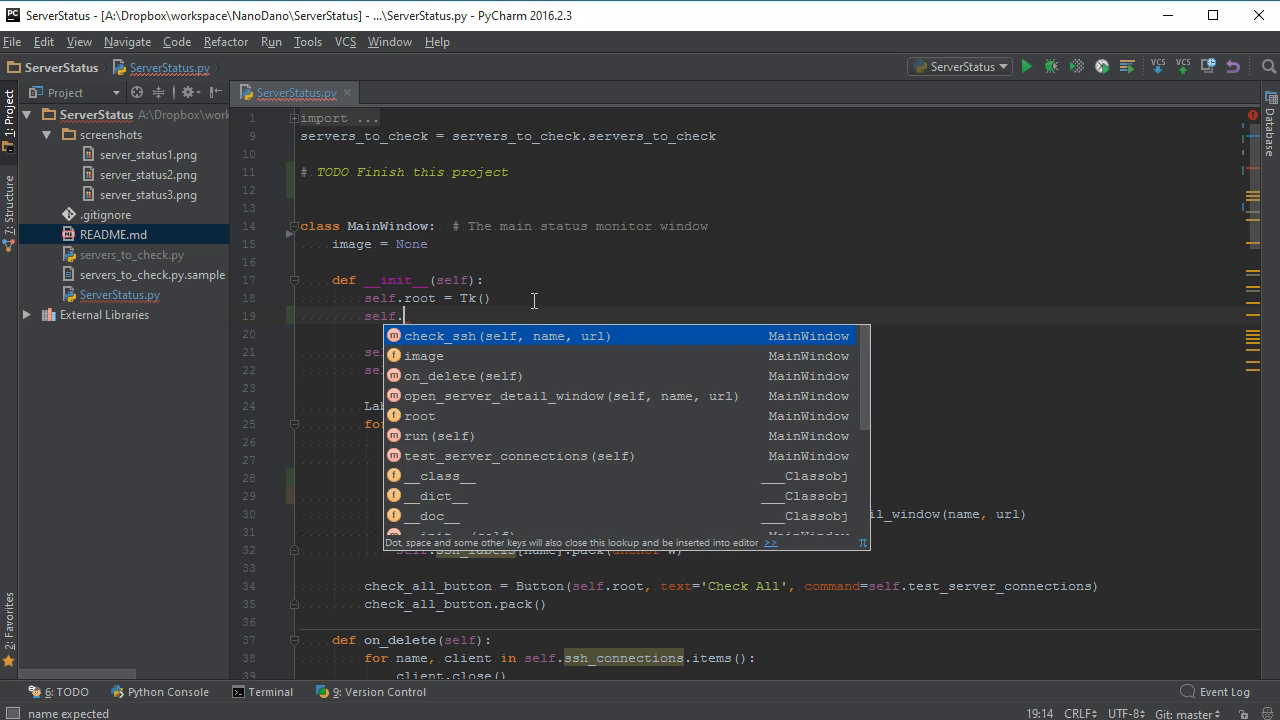
key("Escape")
key("ctrl+space")
key("Escape")
key("ctrl+space")
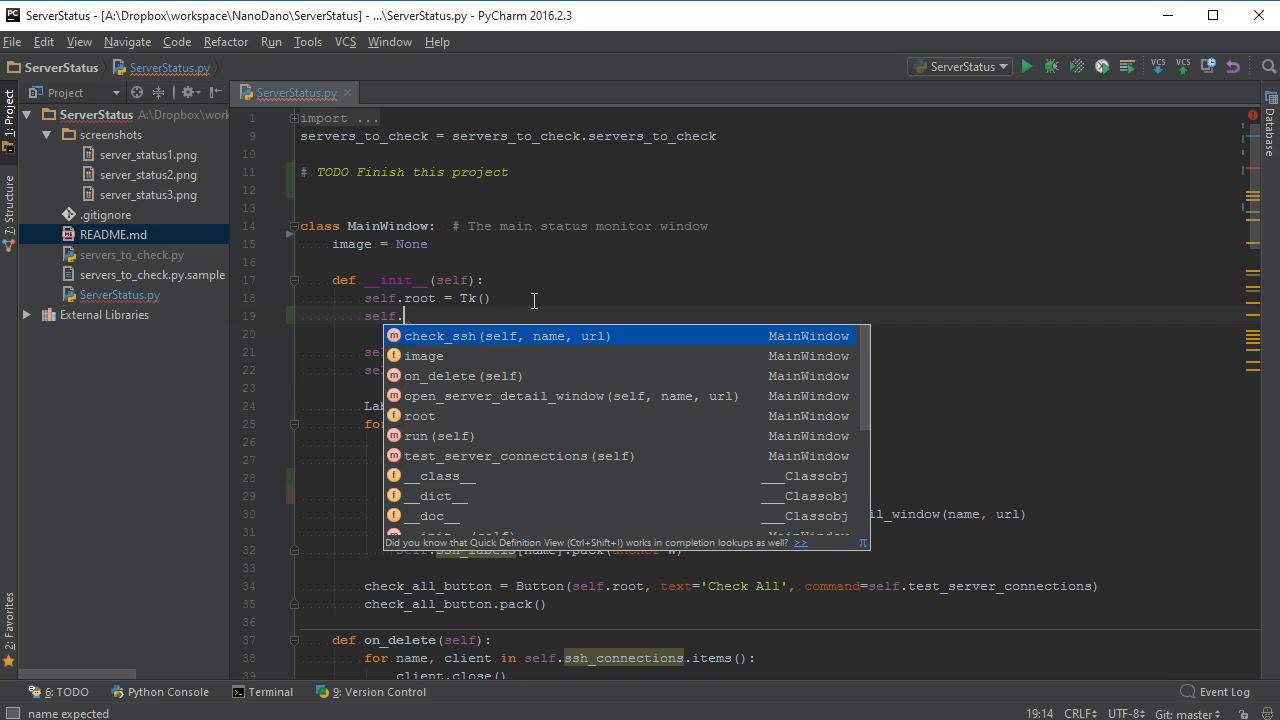
key("Escape")
left_click(12, 41)
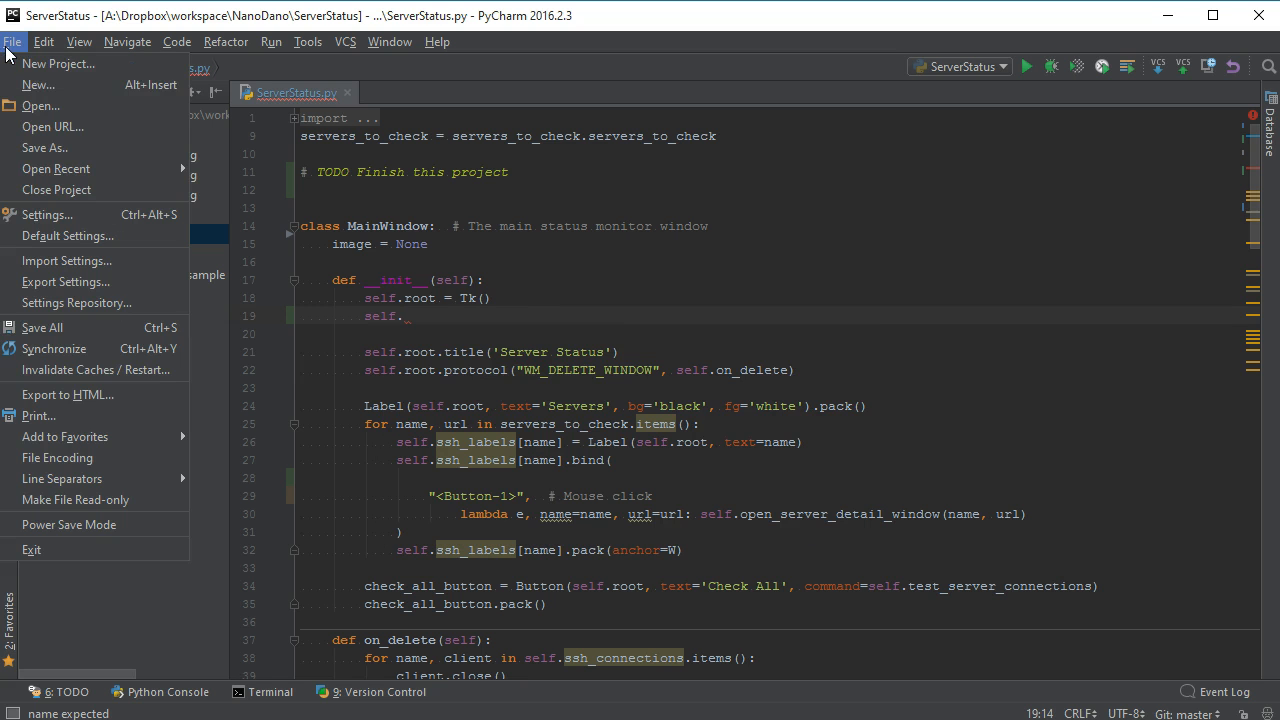
left_click(42, 212)
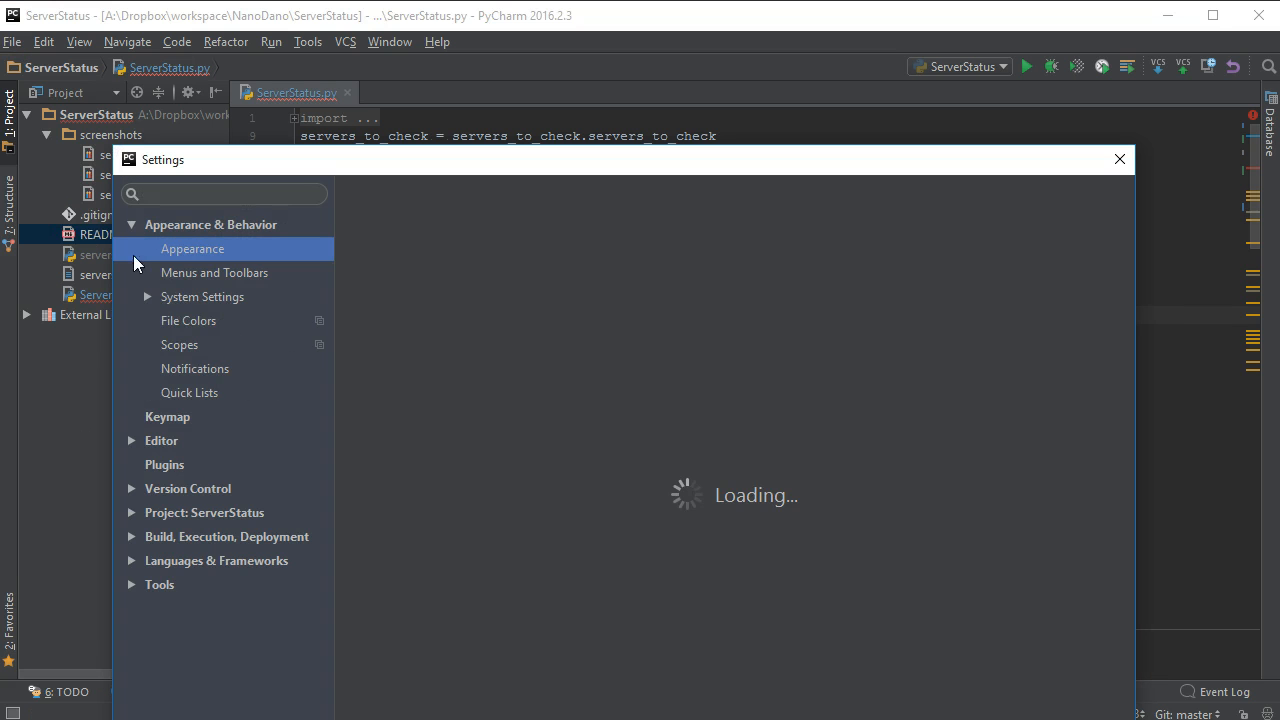
left_click(167, 416)
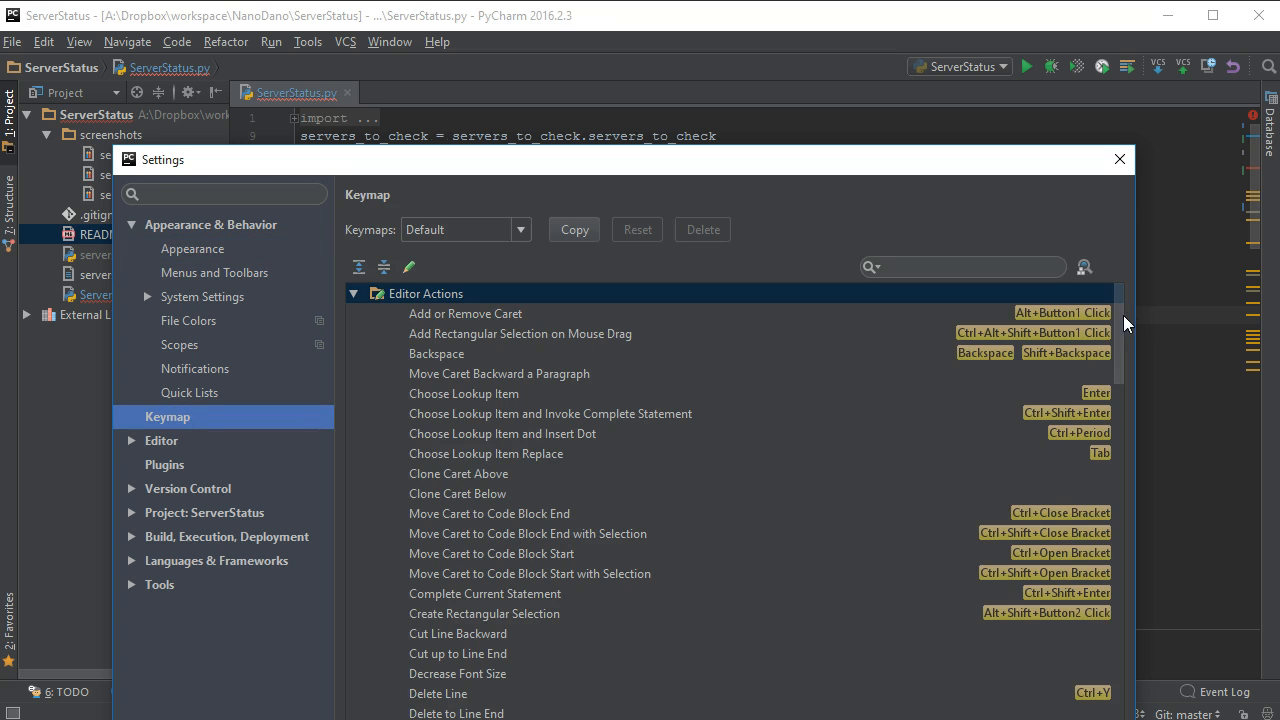
left_click_drag(1125, 320, 1090, 628)
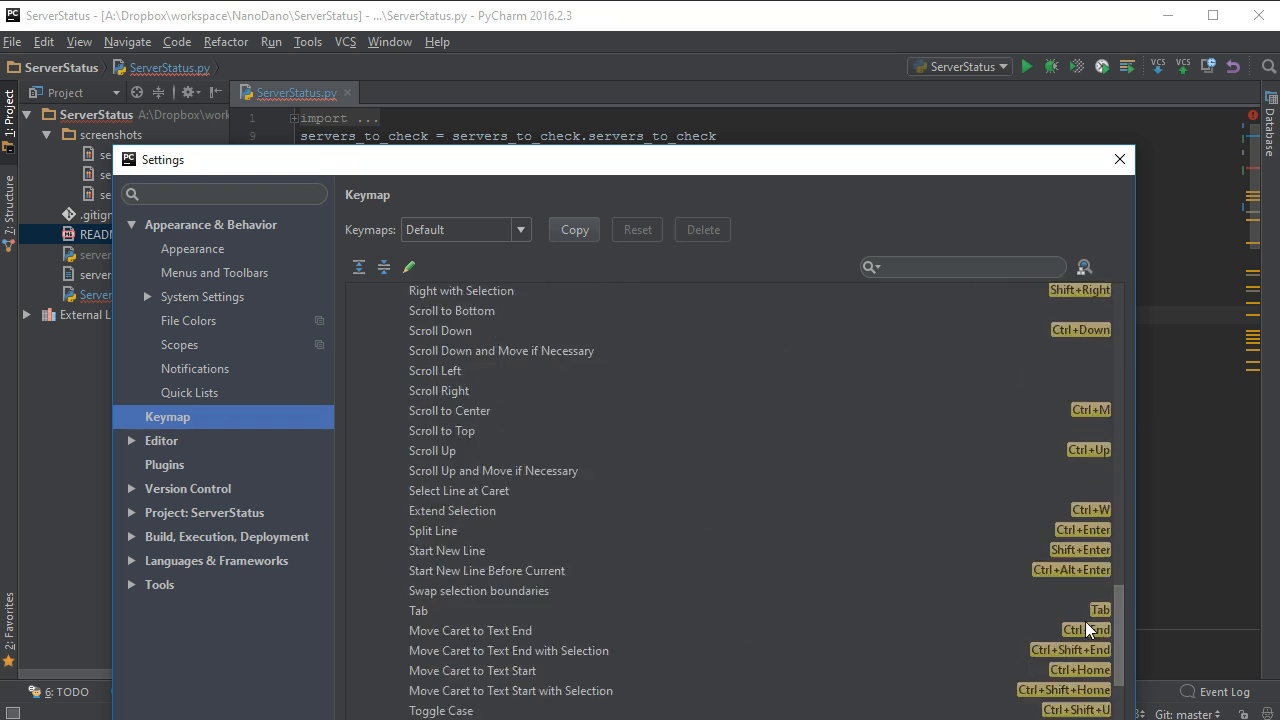
scroll(1090, 628, "down", 5)
scroll(1090, 628, "down", 3)
key("Escape")
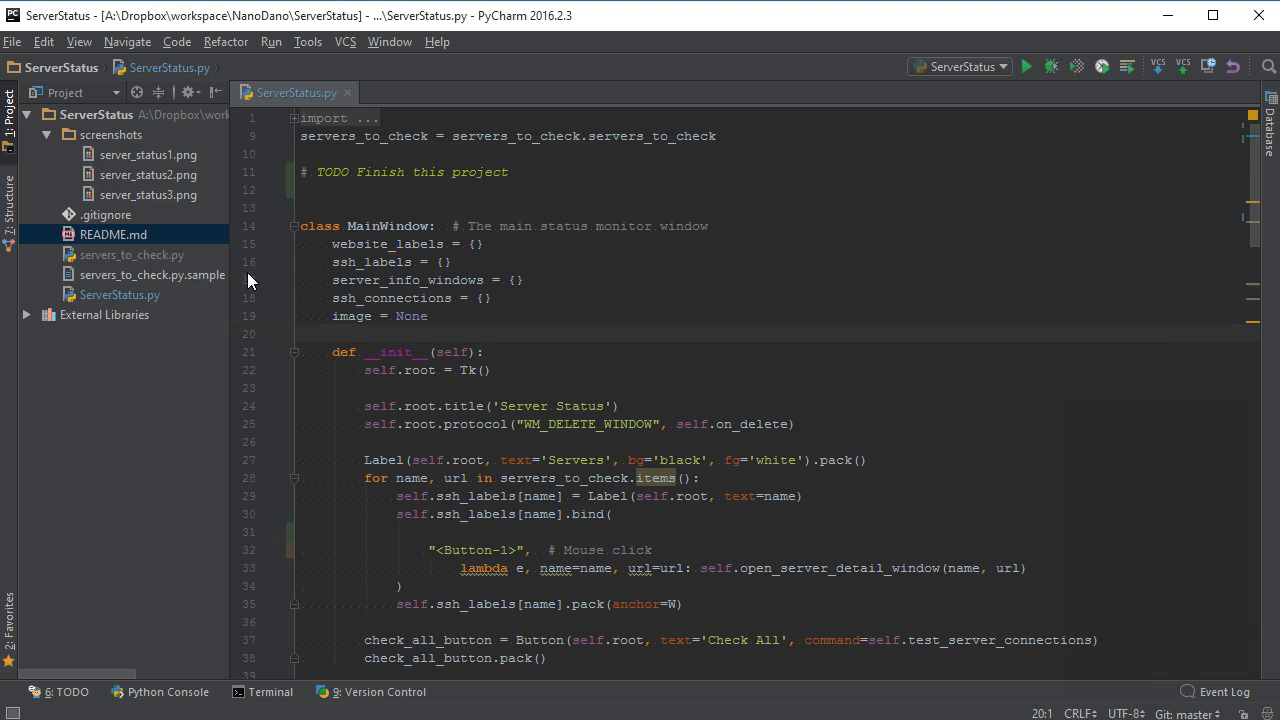
right_click(116, 292)
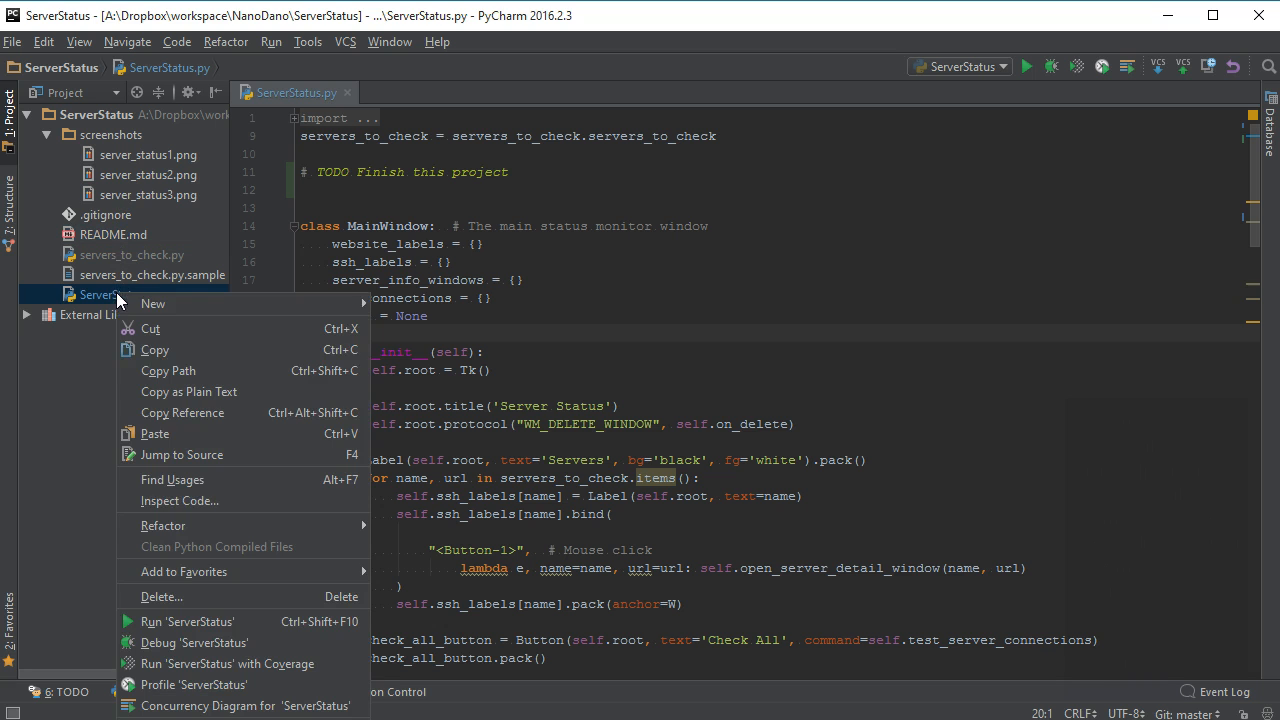
right_click(599, 331)
mouse_move(638, 522)
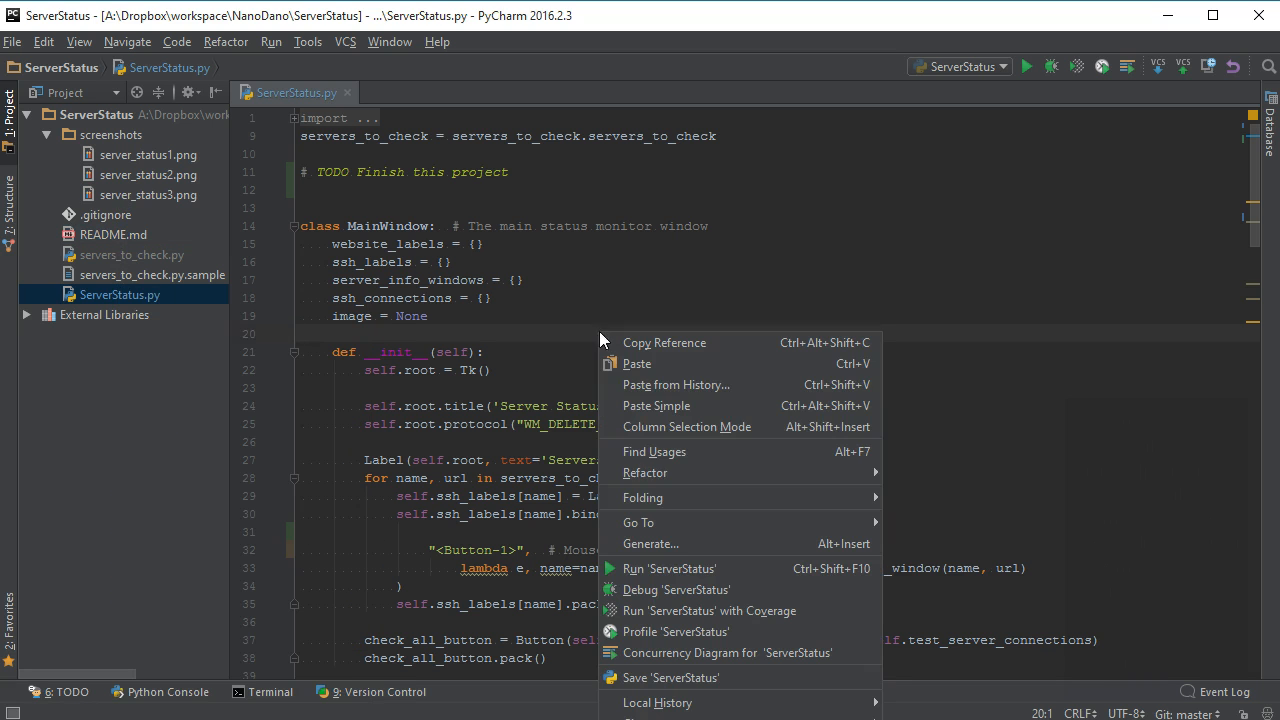
left_click(270, 42)
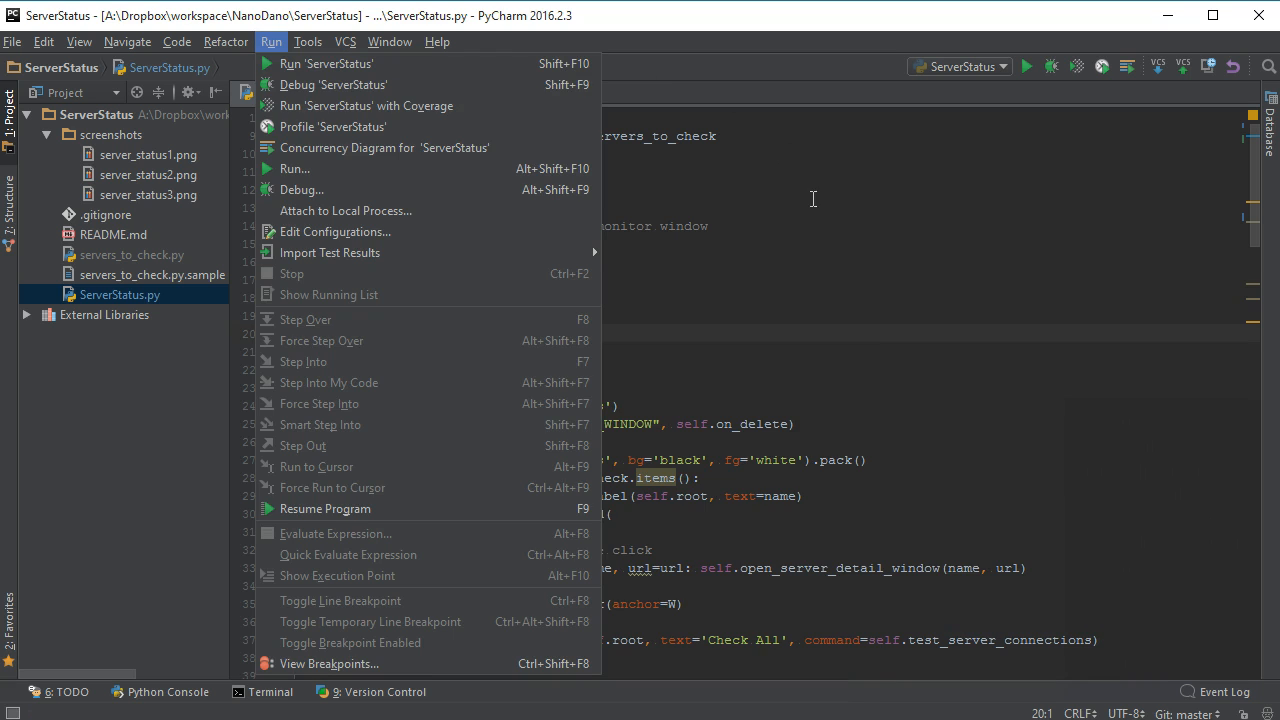
left_click(960, 314)
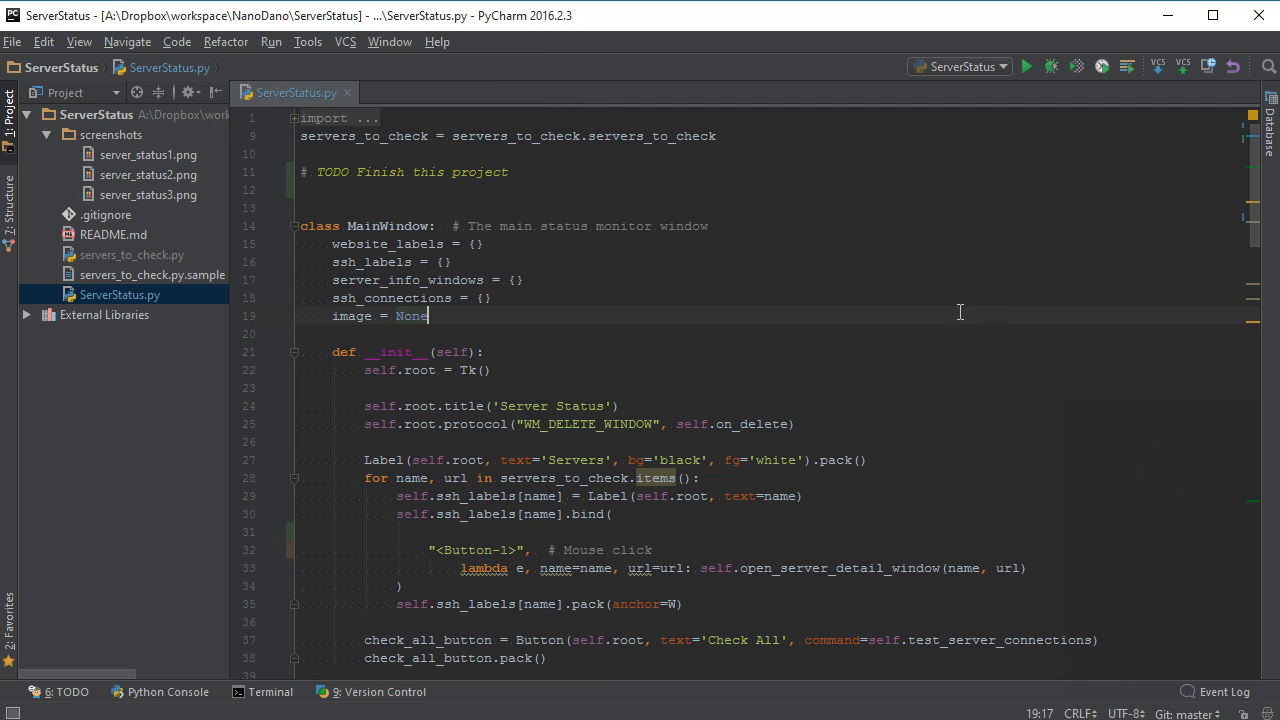